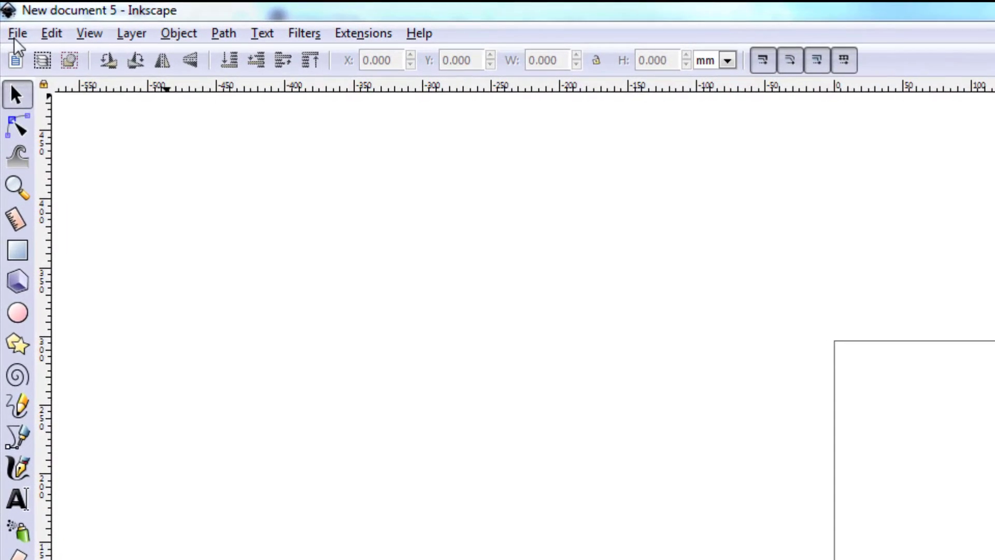
# Create a new document from the glowforge template, a 508 x 295 mm landscape page with guides
pyautogui.click(14, 37)
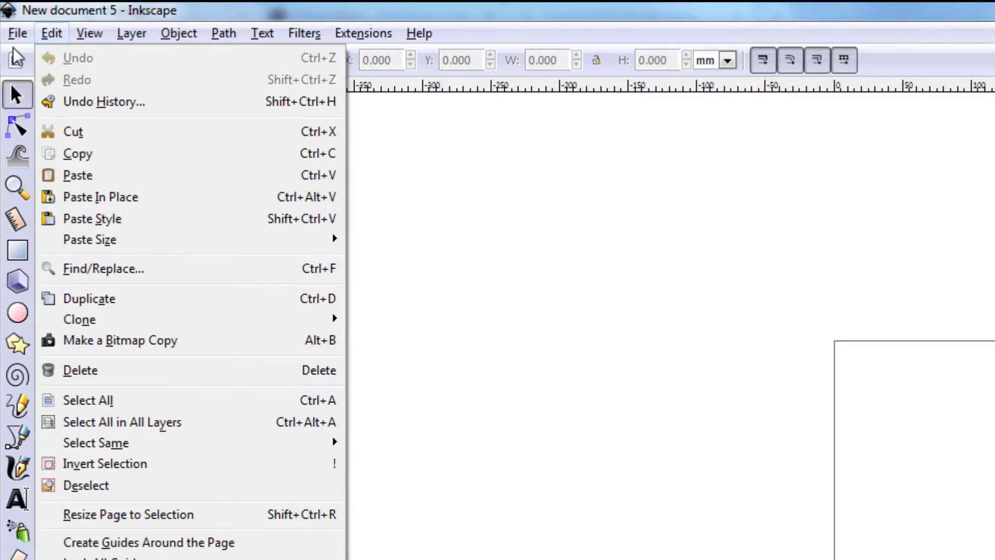
pyautogui.click(27, 78)
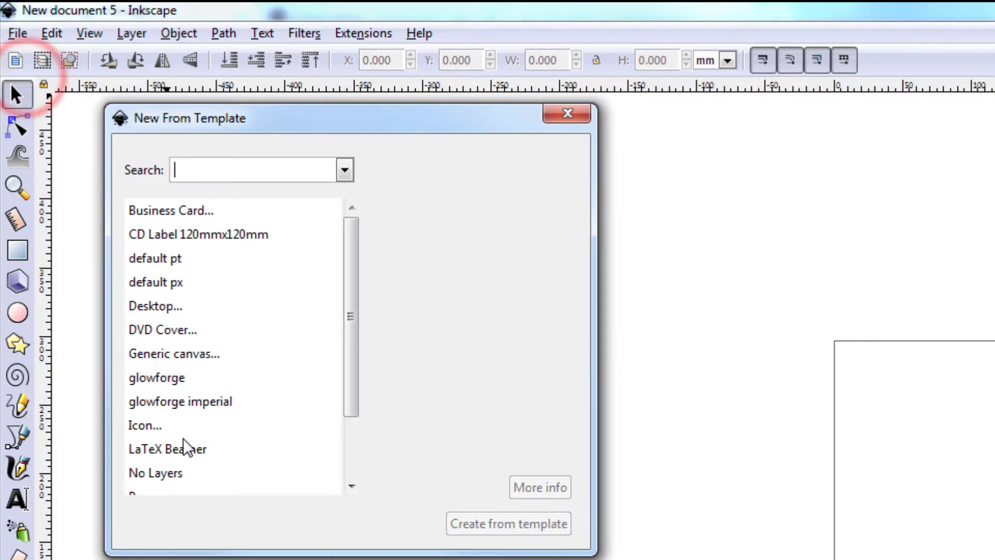
pyautogui.click(148, 379)
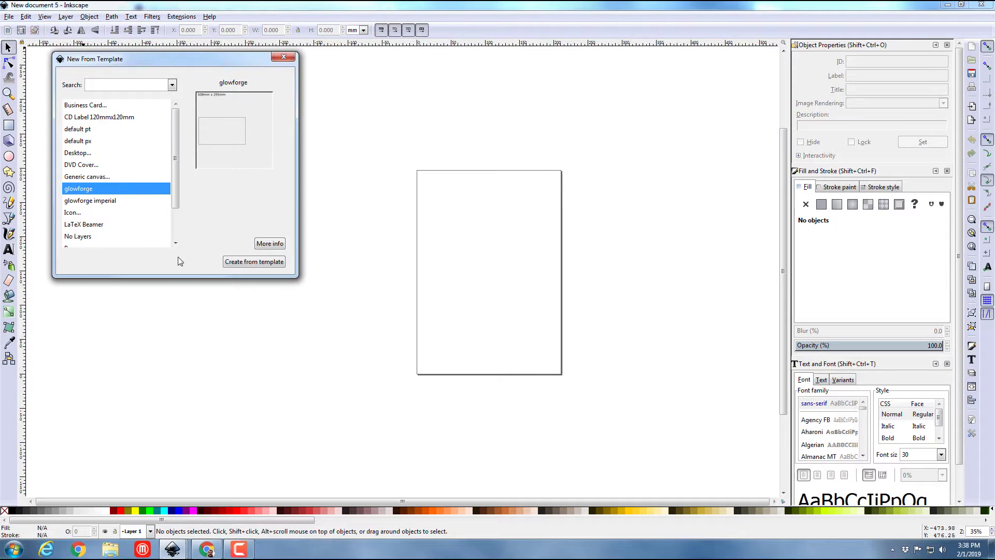
pyautogui.click(240, 264)
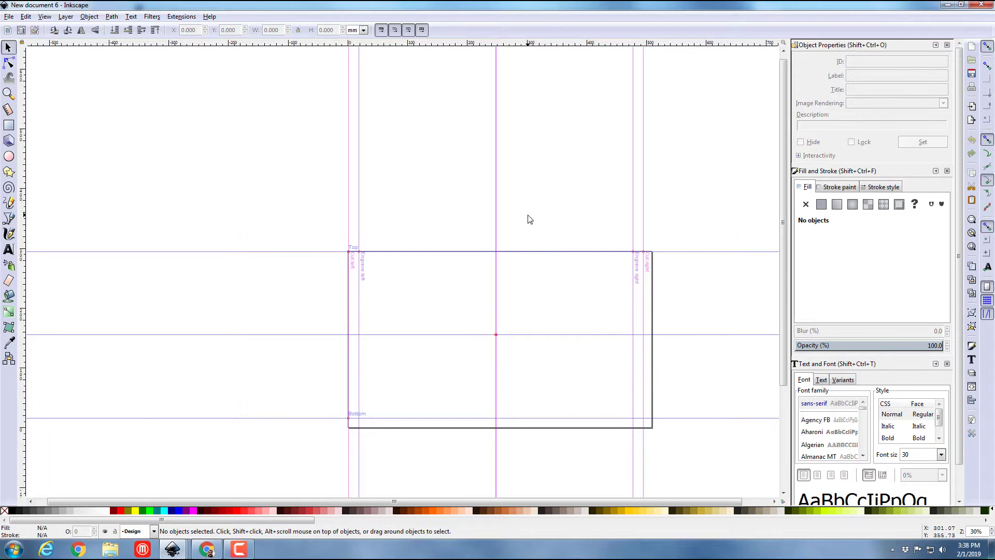
# Draw an ellipse near the page's top-left corner and set both its radii to 90 mm
pyautogui.click(9, 157)
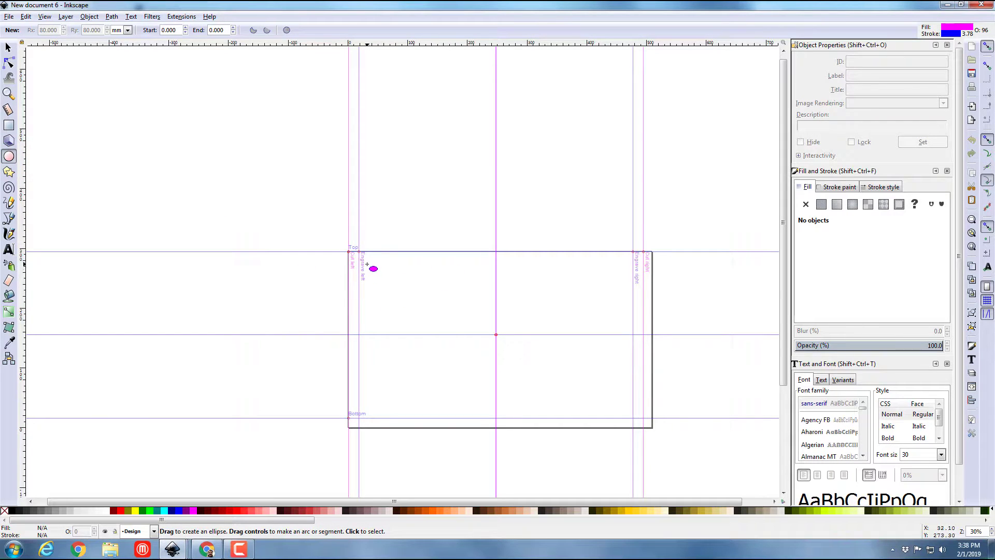
pyautogui.moveTo(367, 264); pyautogui.dragTo(461, 334)
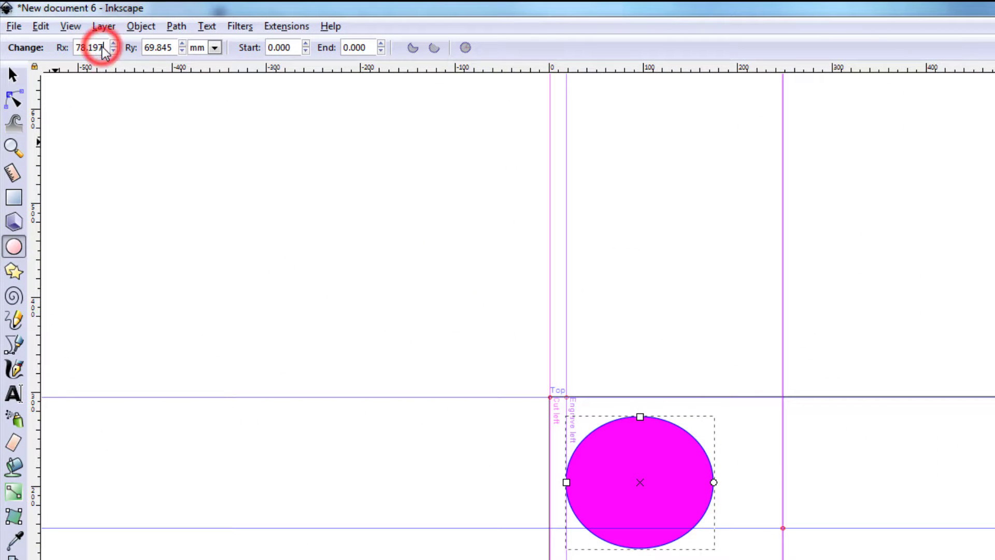
pyautogui.doubleClick(102, 45)
pyautogui.write('90')
pyautogui.press('Return')
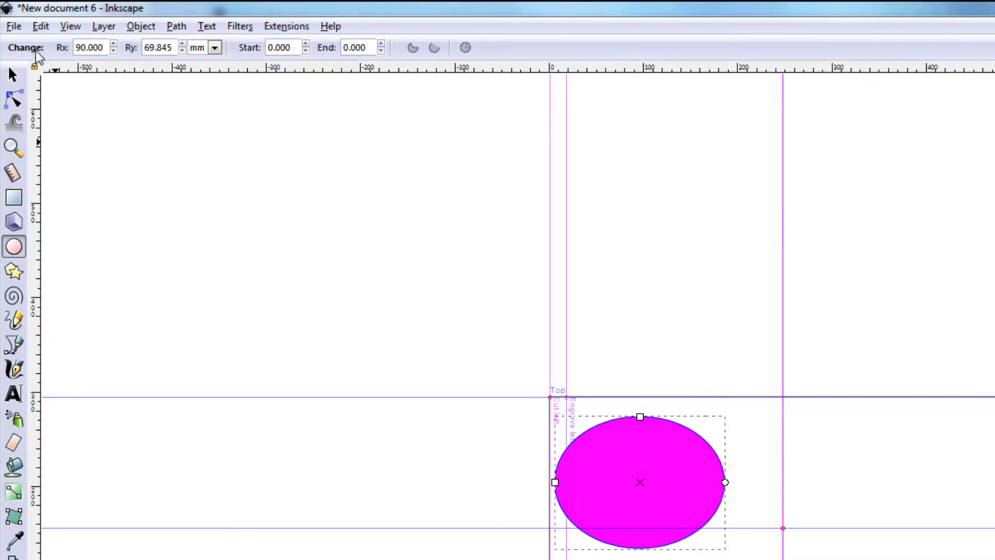
pyautogui.doubleClick(168, 46)
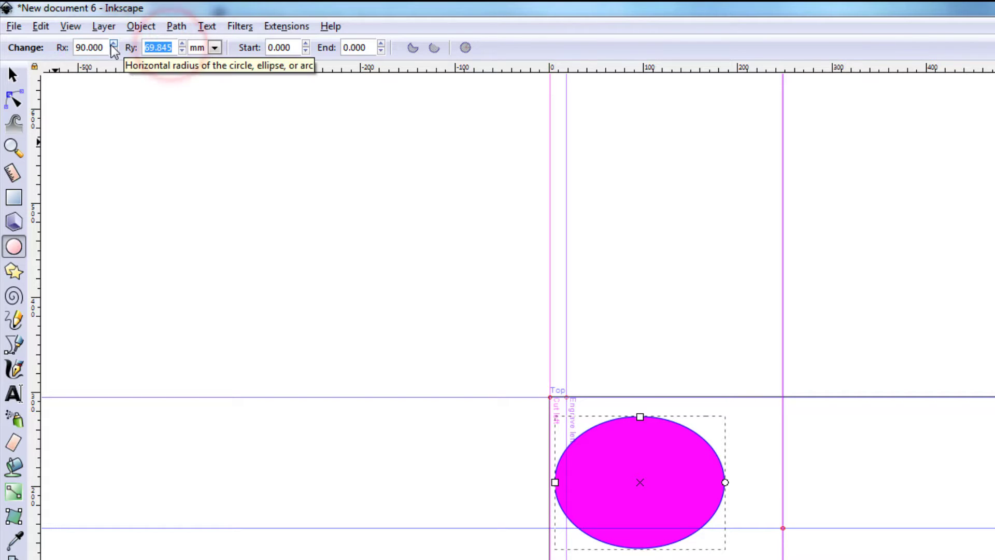
pyautogui.write('90')
pyautogui.press('Return')
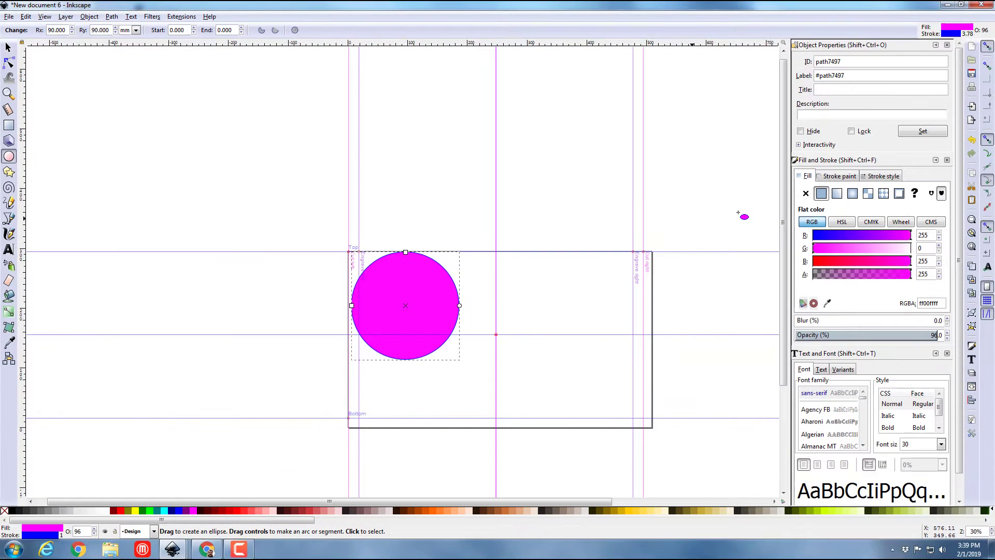
# Remove the circle's fill, give it a red ff0000ff outline, and nudge it slightly right
pyautogui.click(806, 194)
pyautogui.click(838, 176)
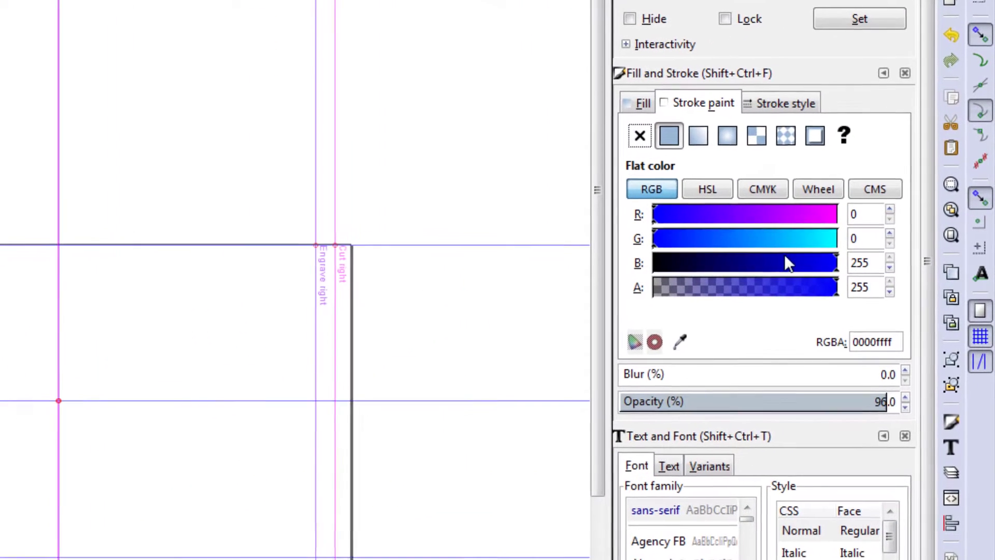
pyautogui.moveTo(808, 212); pyautogui.dragTo(837, 212)
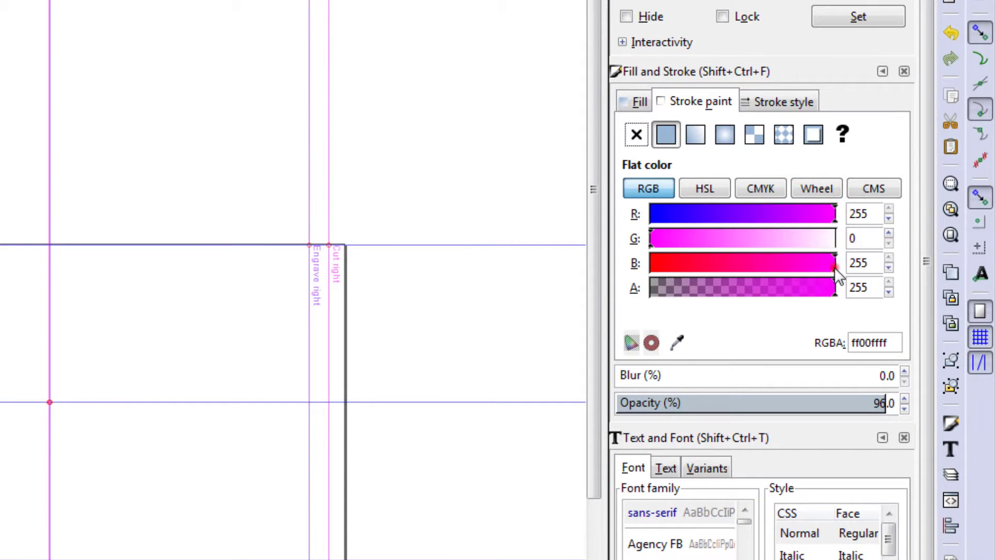
pyautogui.moveTo(835, 266); pyautogui.dragTo(534, 270)
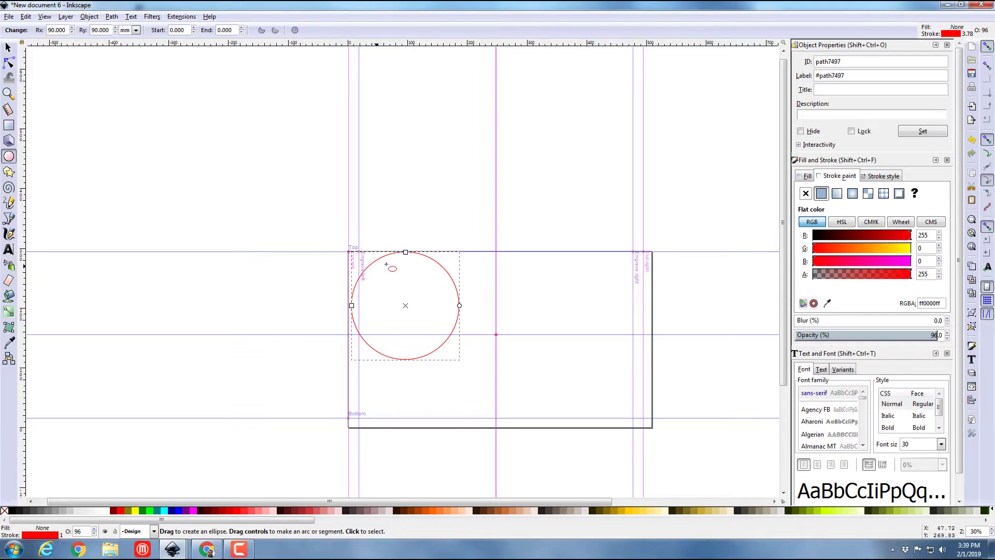
pyautogui.click(9, 47)
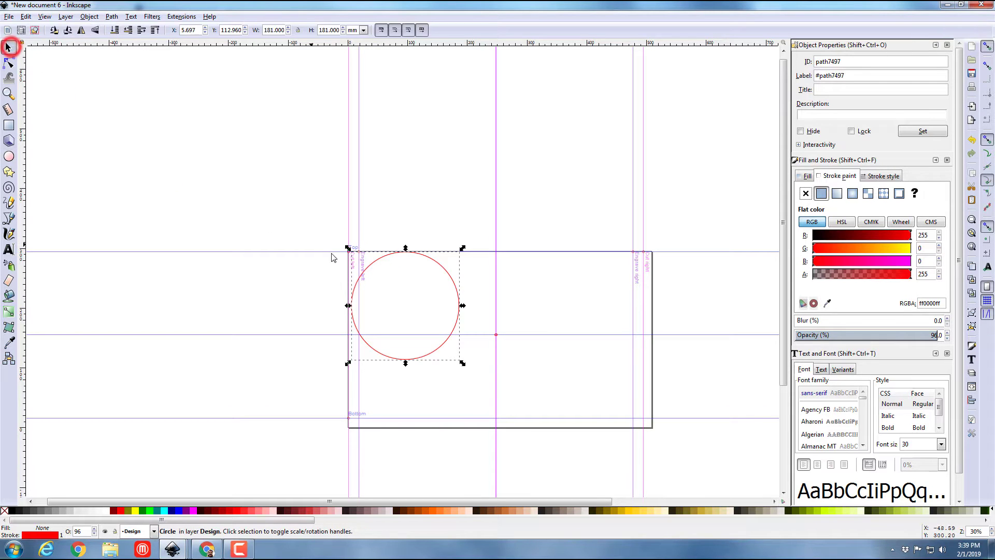
pyautogui.moveTo(381, 260); pyautogui.dragTo(393, 262)
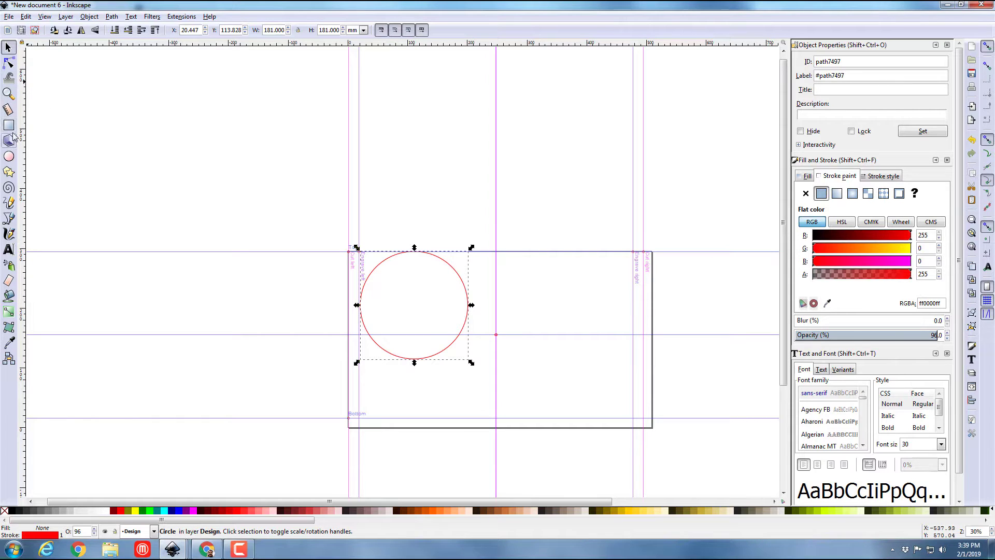
# Draw a second circle with 75 mm radii inside the first, then select both circles
pyautogui.click(9, 155)
pyautogui.moveTo(380, 275); pyautogui.dragTo(465, 335)
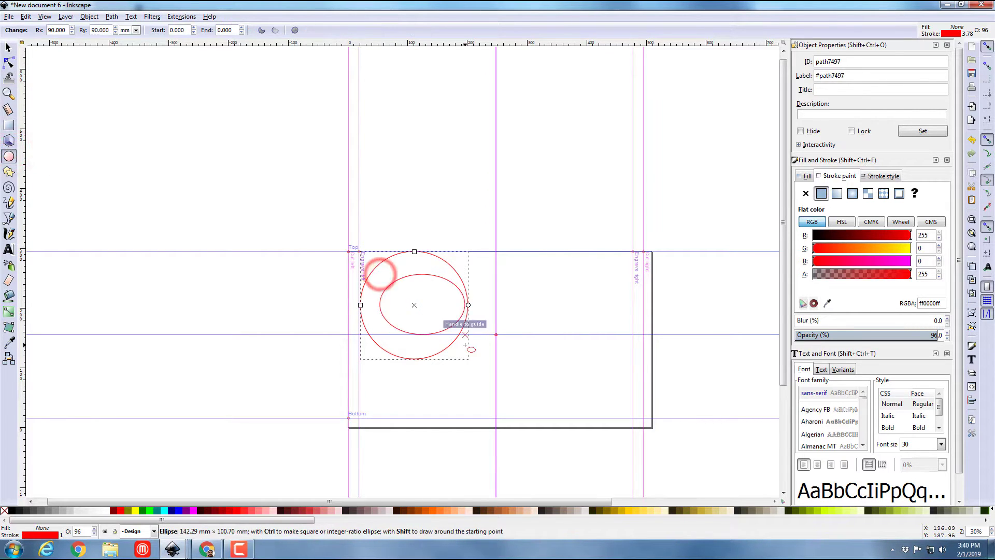
pyautogui.click(65, 30)
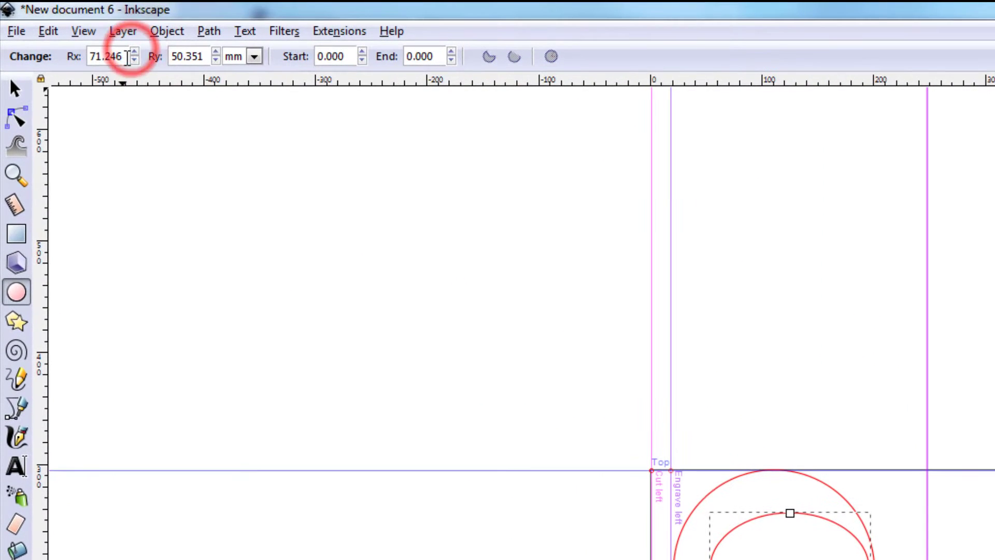
pyautogui.write('75')
pyautogui.click(207, 57)
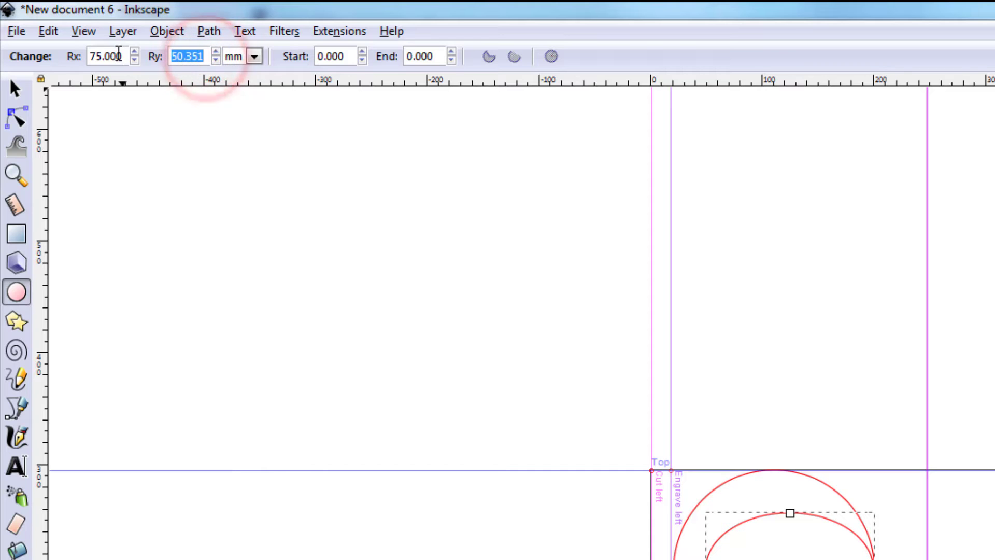
pyautogui.write('75')
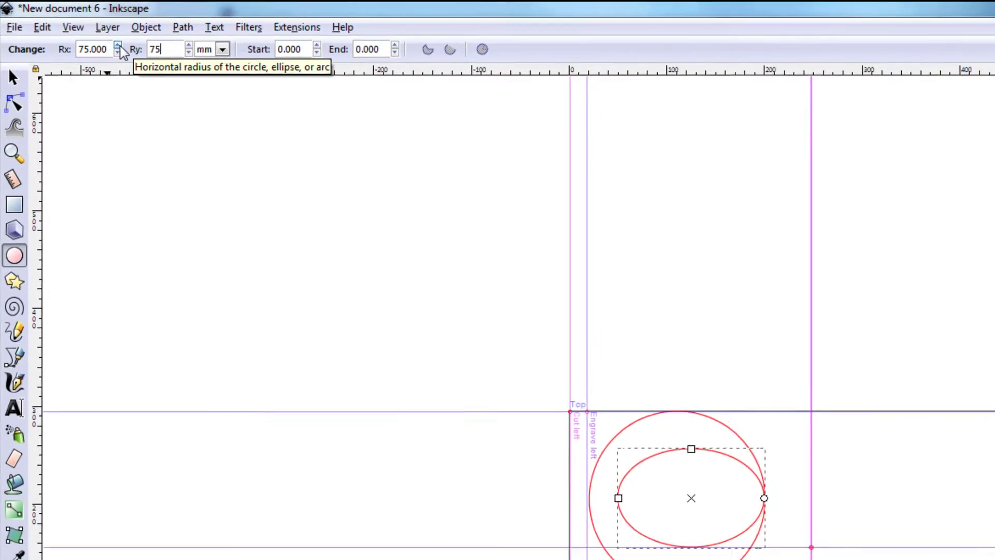
pyautogui.press('Return')
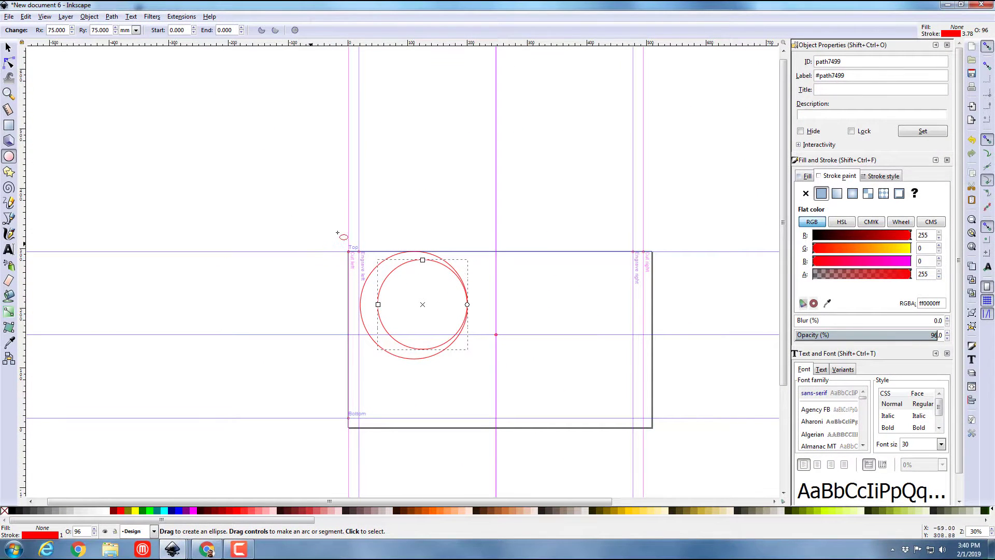
pyautogui.click(9, 48)
pyautogui.moveTo(309, 186); pyautogui.dragTo(530, 364)
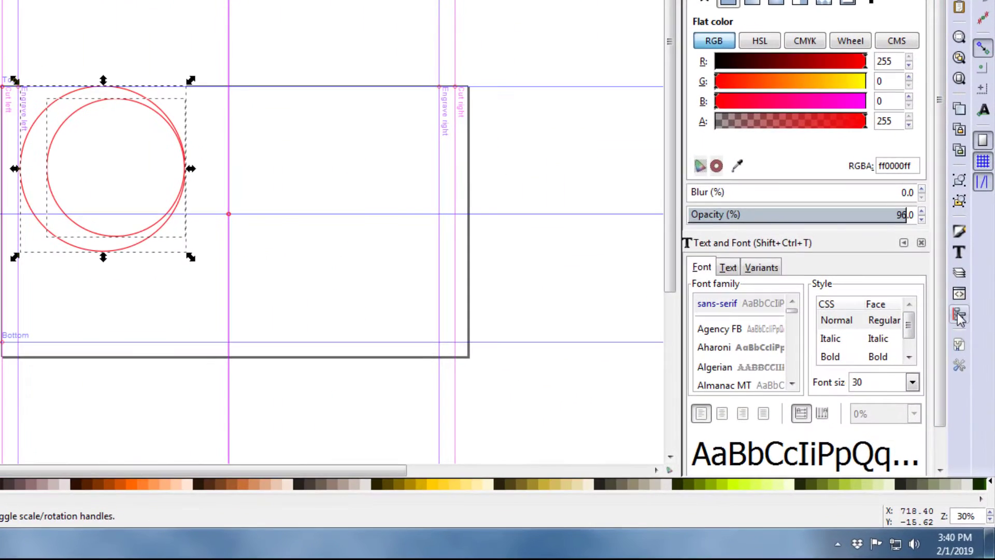
# Centre the two circles on each other horizontally and vertically, then select the inner circle
pyautogui.click(972, 401)
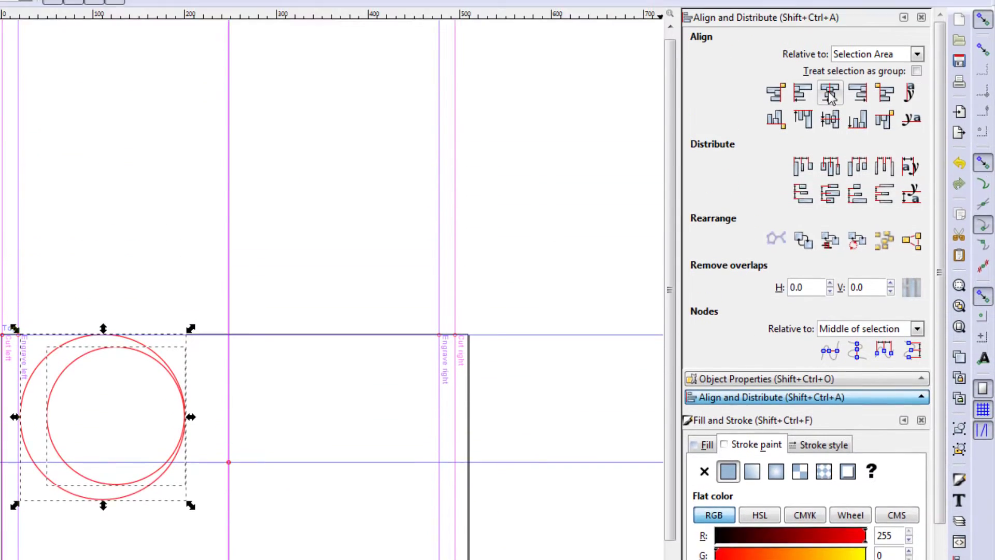
pyautogui.click(830, 124)
pyautogui.click(829, 150)
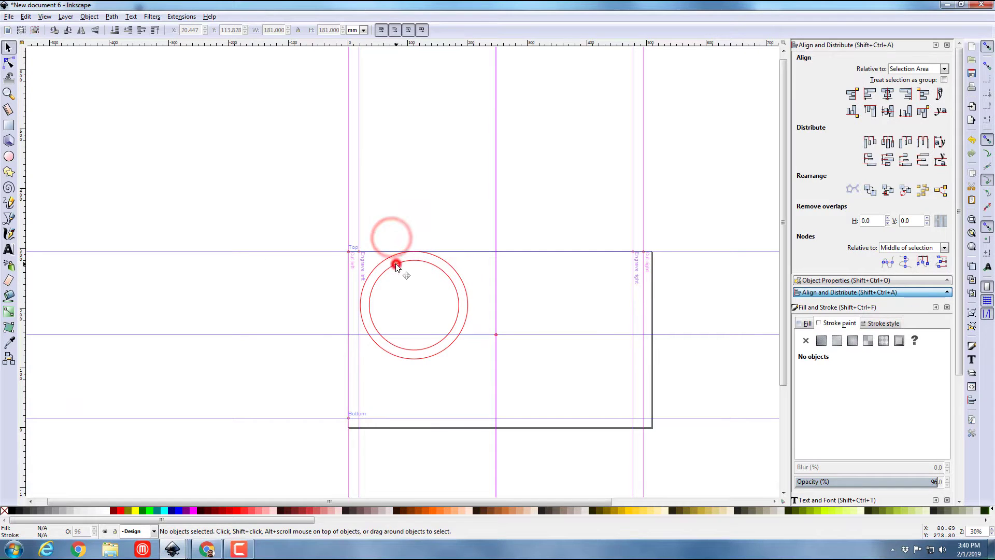
pyautogui.click(76, 382)
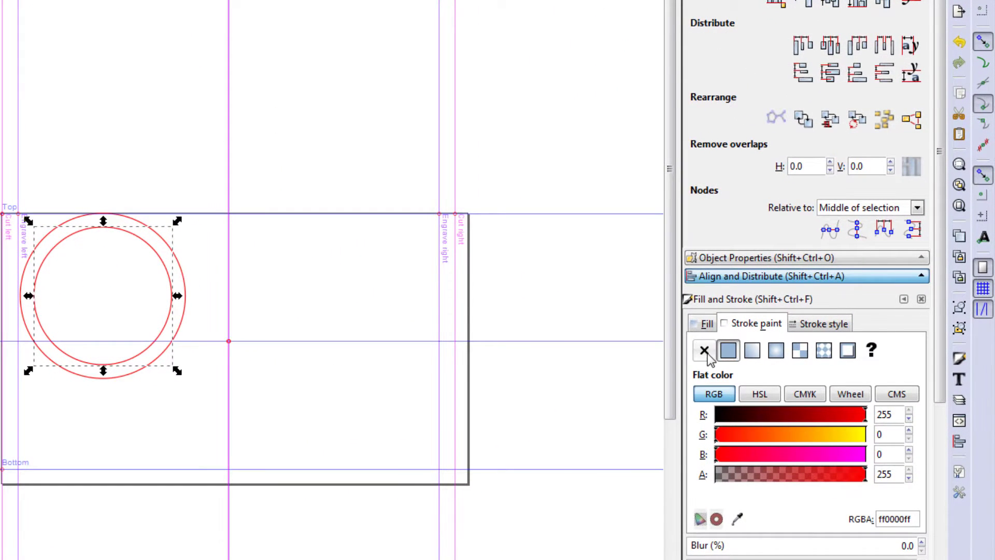
# Remove the inner circle's outline and give it a solid green 00ff00ff fill
pyautogui.click(706, 352)
pyautogui.click(706, 324)
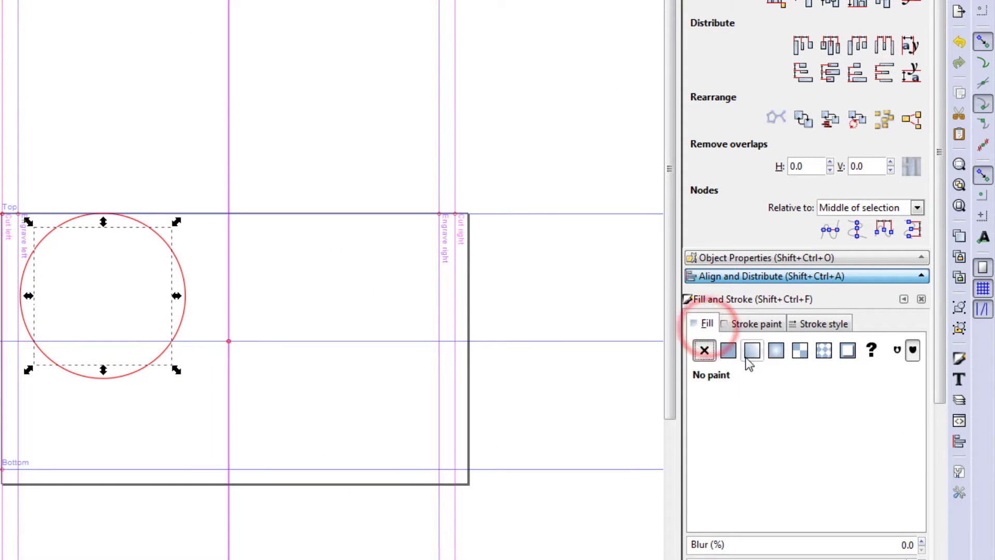
pyautogui.click(728, 351)
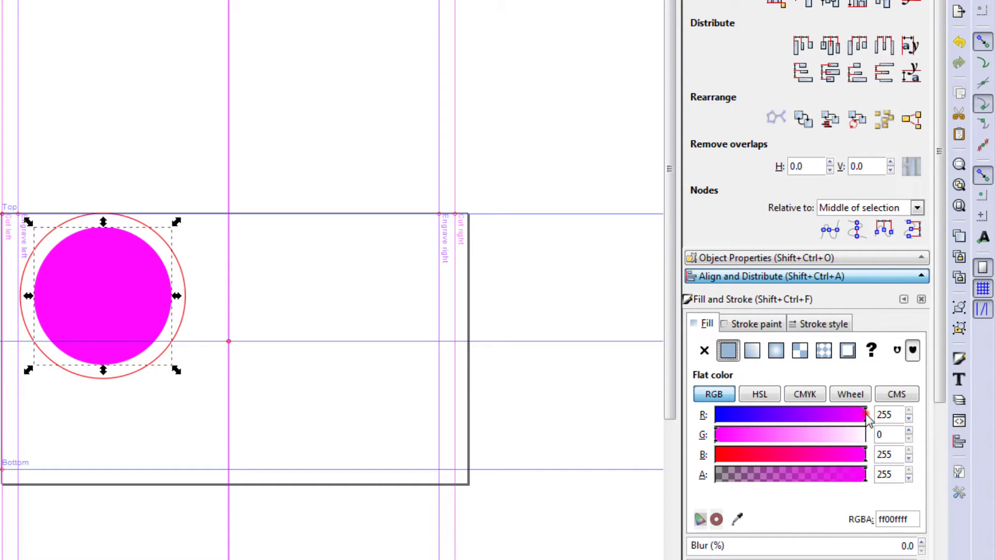
pyautogui.moveTo(867, 415); pyautogui.dragTo(716, 414)
pyautogui.click(718, 434)
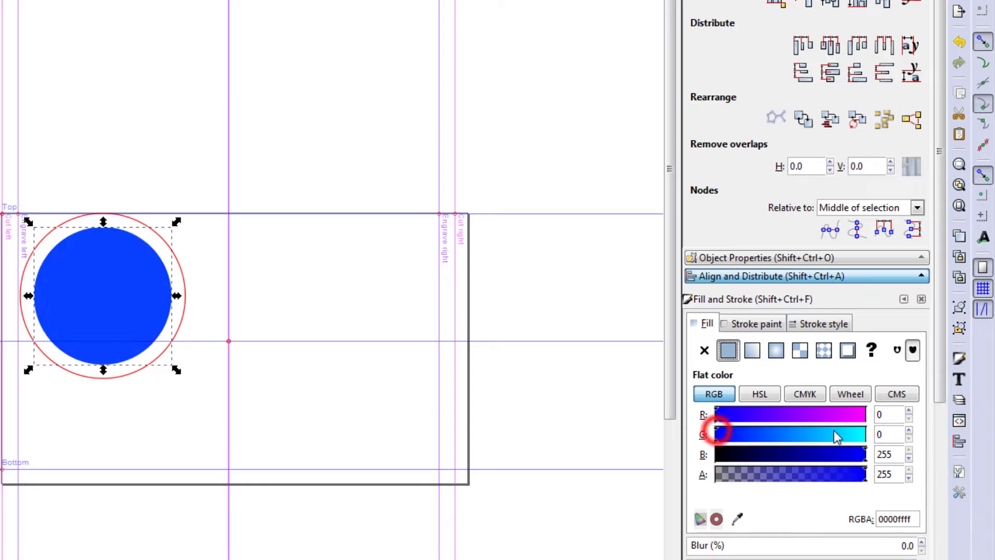
pyautogui.moveTo(840, 437); pyautogui.dragTo(675, 462)
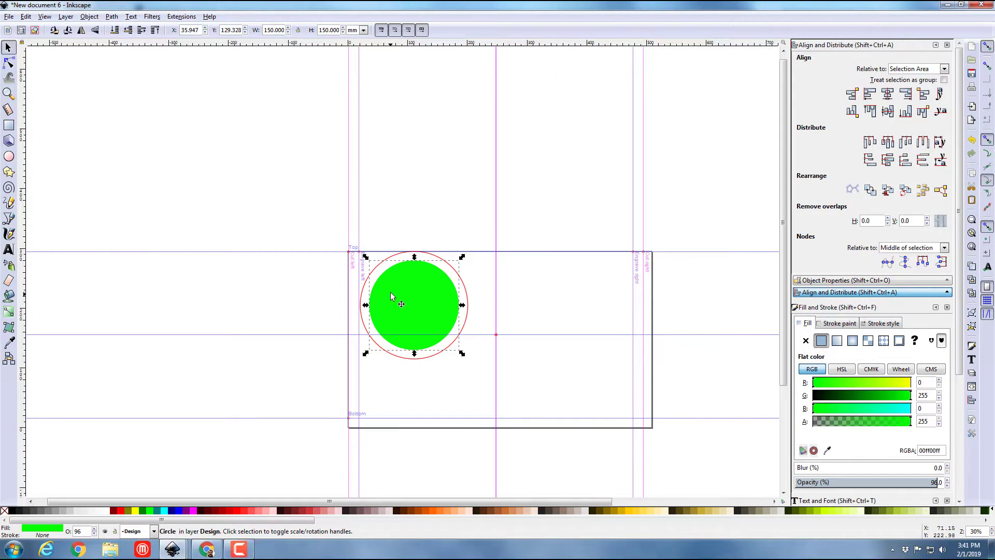
# Add the GoWO text on the green circle and select it as an object
pyautogui.click(9, 249)
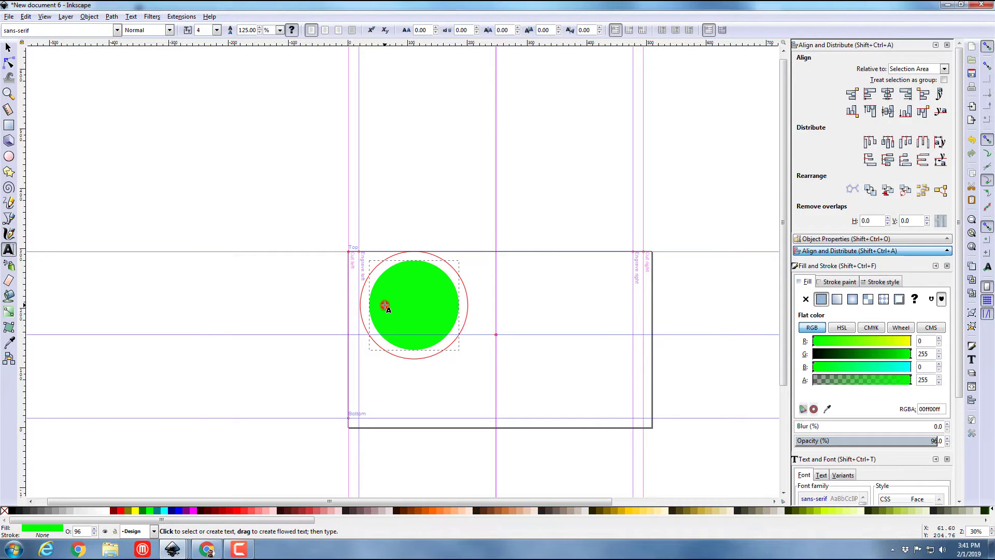
pyautogui.click(386, 306)
pyautogui.write('GO')
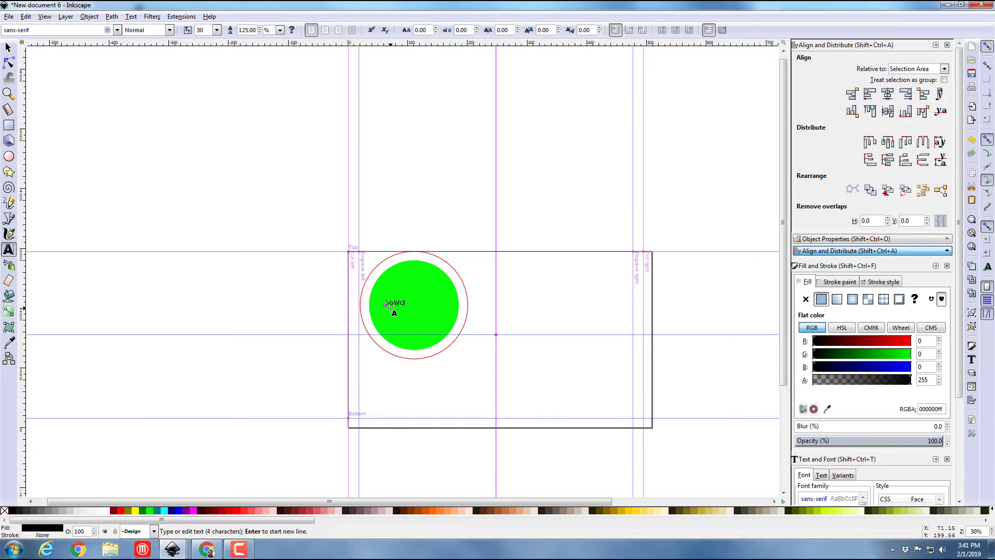
pyautogui.click(9, 51)
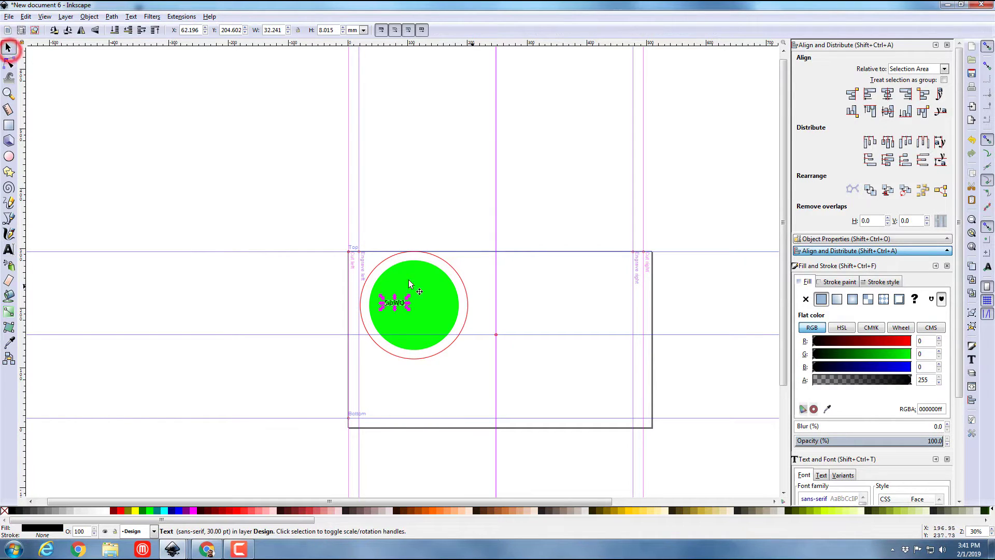
pyautogui.click(410, 296)
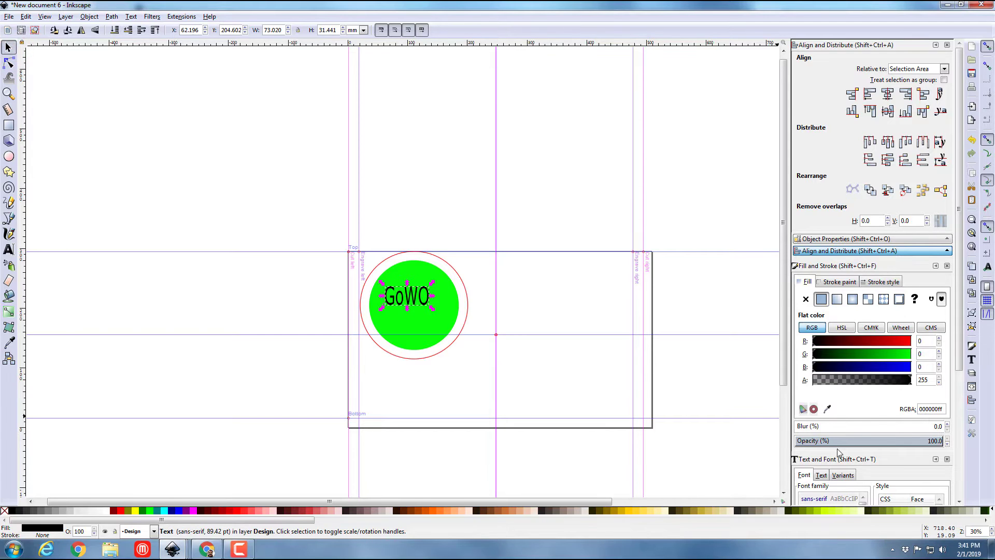
# Preview fonts such as Agency FB and Baskerville Old Face, and shrink GoWO to half width
pyautogui.click(971, 357)
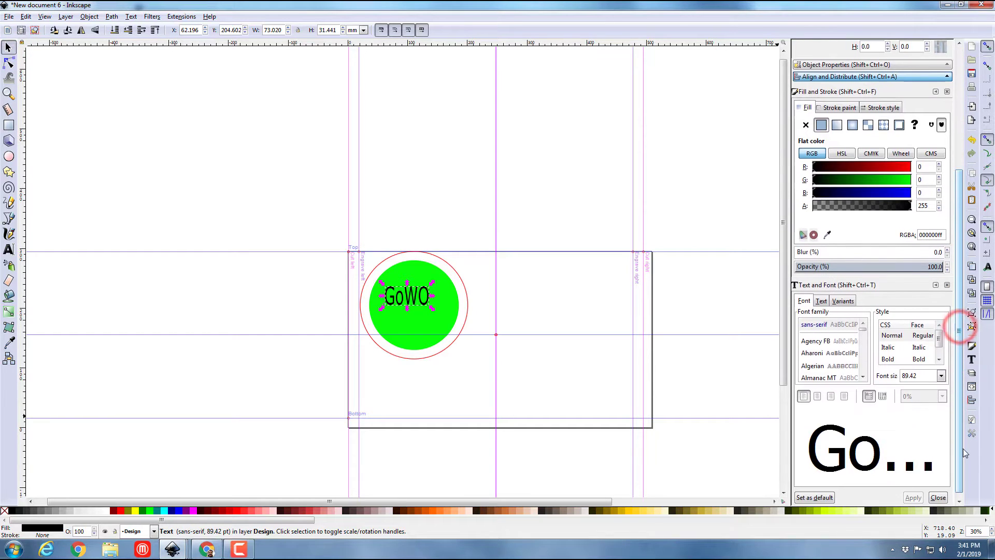
pyautogui.click(818, 341)
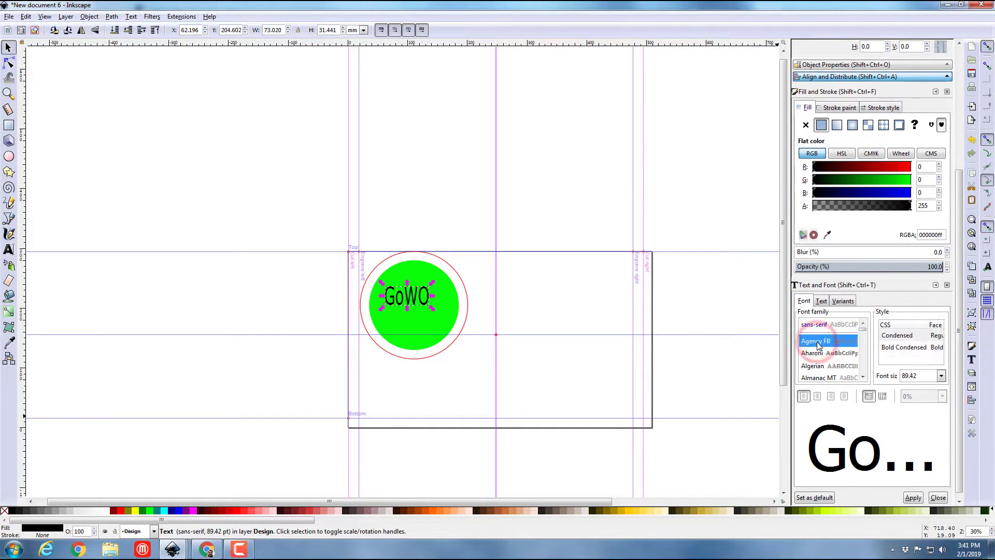
pyautogui.press('Down')
pyautogui.press('Down')
pyautogui.press('Down')
pyautogui.press('Down')
pyautogui.press('Down')
pyautogui.press('Down')
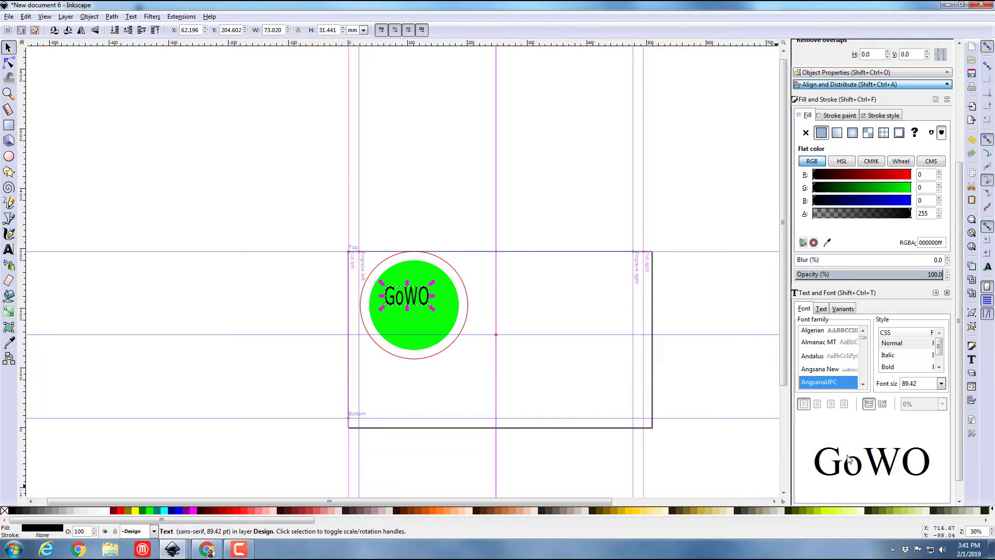
pyautogui.press('Down')
pyautogui.press('Down')
pyautogui.press('Down')
pyautogui.press('Down')
pyautogui.press('Down')
pyautogui.press('Down')
pyautogui.press('Down')
pyautogui.press('Down')
pyautogui.press('Down')
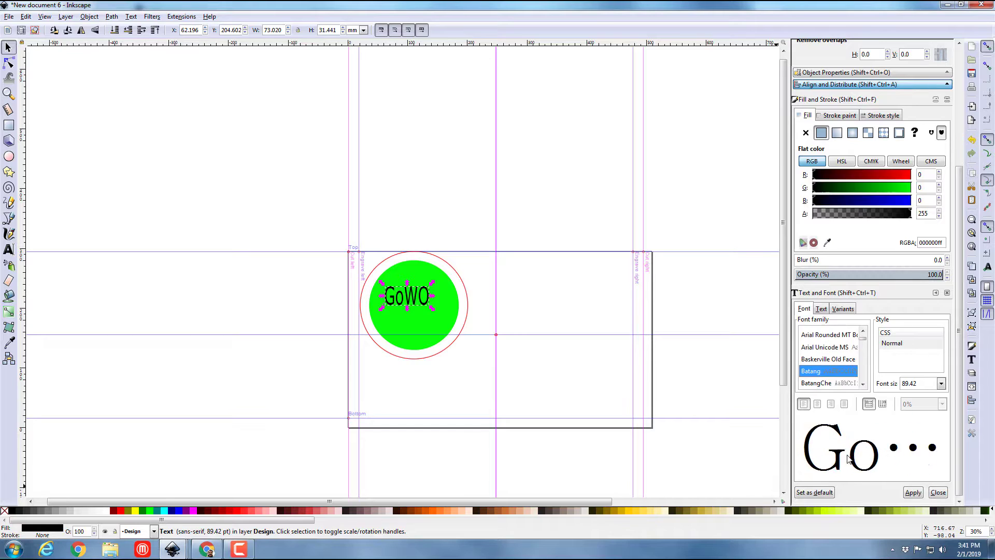
pyautogui.press('Up')
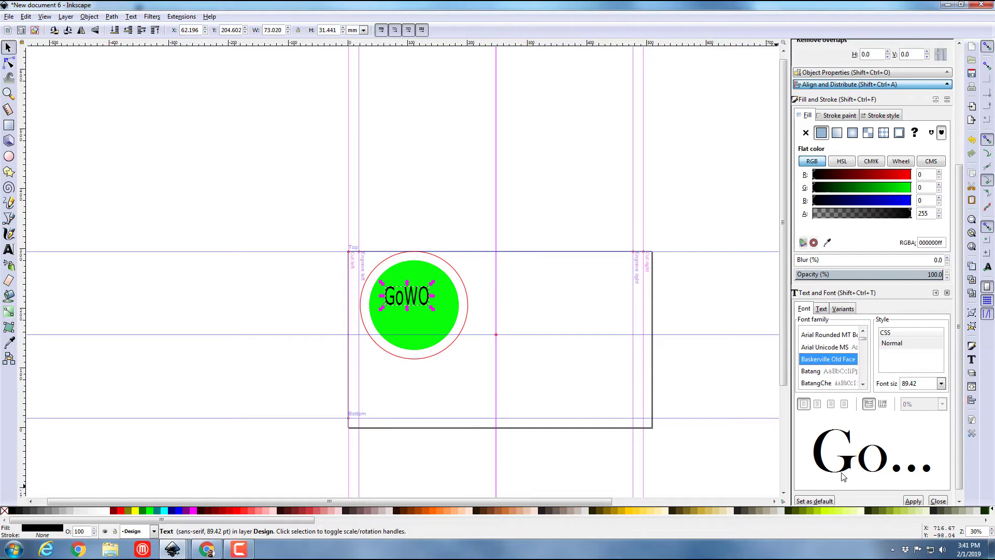
pyautogui.moveTo(434, 313); pyautogui.dragTo(409, 299)
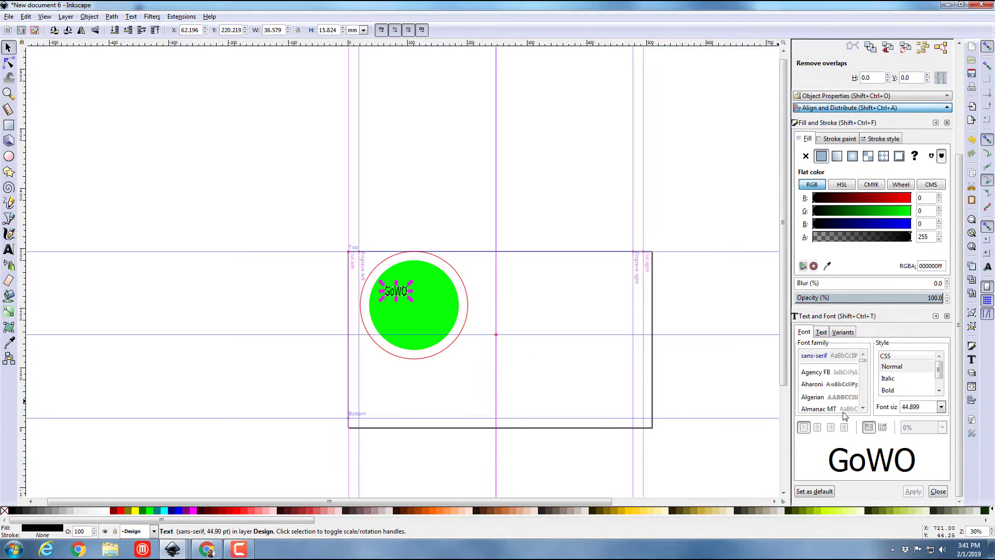
# Step further down the font list and settle on Copperplate Gothic Bold
pyautogui.scroll(-3, 842, 413)
pyautogui.click(812, 406)
pyautogui.press('Down')
pyautogui.press('Down')
pyautogui.press('Down')
pyautogui.press('Down')
pyautogui.press('Down')
pyautogui.press('Down')
pyautogui.press('Down')
pyautogui.press('Down')
pyautogui.press('Down')
pyautogui.press('Down')
pyautogui.press('Down')
pyautogui.press('Down')
pyautogui.press('Down')
pyautogui.press('Down')
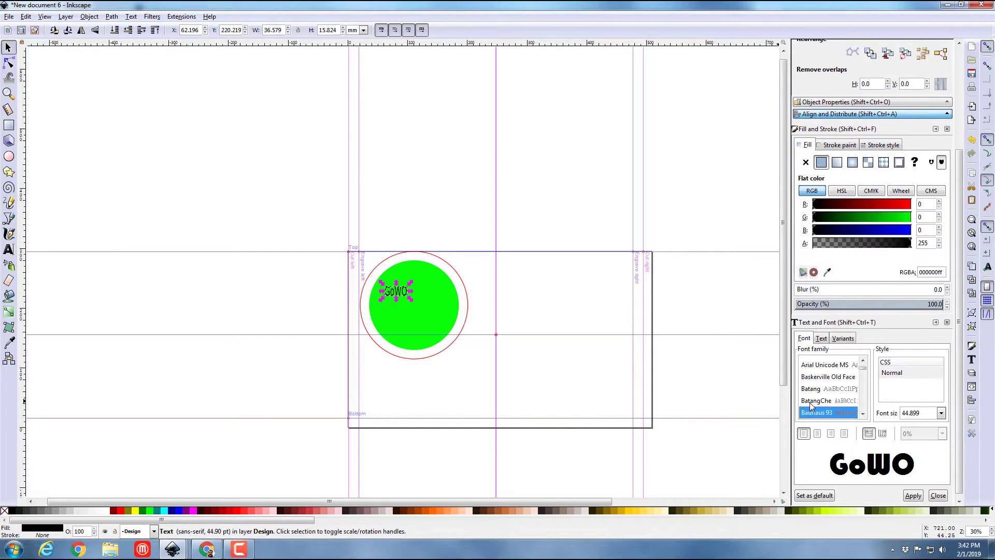
pyautogui.press('Down')
pyautogui.press('Down')
pyautogui.press('Down')
pyautogui.press('Down')
pyautogui.press('Down')
pyautogui.press('Down')
pyautogui.press('Down')
pyautogui.press('Down')
pyautogui.press('Down')
pyautogui.press('Down')
pyautogui.press('Down')
pyautogui.press('Down')
pyautogui.press('Down')
pyautogui.press('Down')
pyautogui.press('Down')
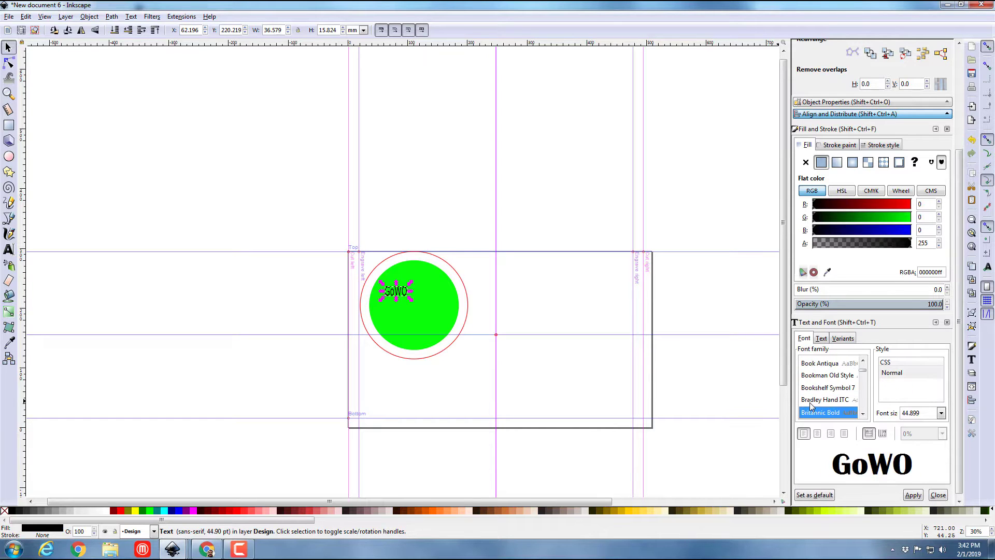
pyautogui.press('Down')
pyautogui.press('Down')
pyautogui.press('Down')
pyautogui.press('Down')
pyautogui.press('Down')
pyautogui.press('Down')
pyautogui.press('Down')
pyautogui.press('Down')
pyautogui.press('Down')
pyautogui.press('Down')
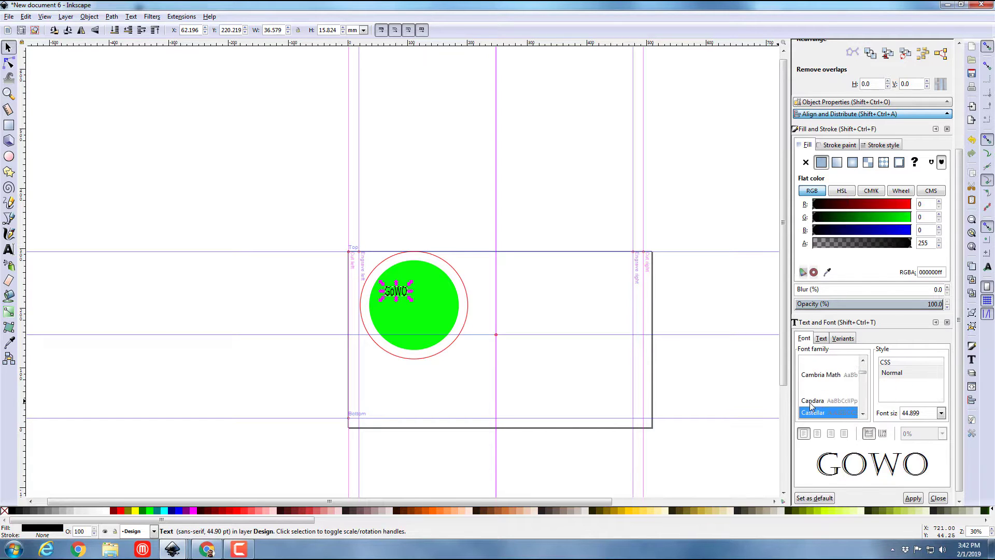
pyautogui.press('Down')
pyautogui.press('Down')
pyautogui.press('Down')
pyautogui.press('Down')
pyautogui.press('Down')
pyautogui.press('Down')
pyautogui.press('Down')
pyautogui.press('Down')
pyautogui.press('Down')
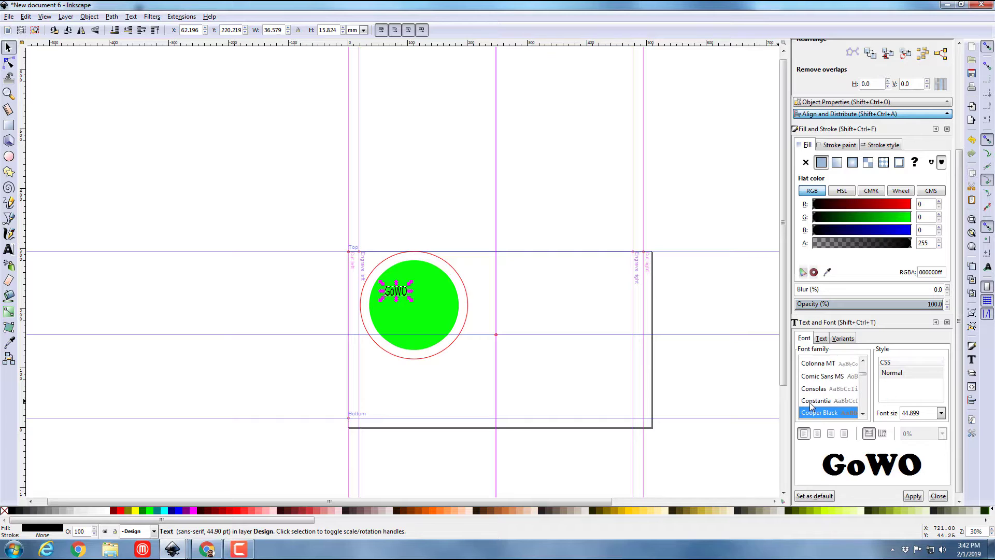
pyautogui.press('Down')
pyautogui.press('Down')
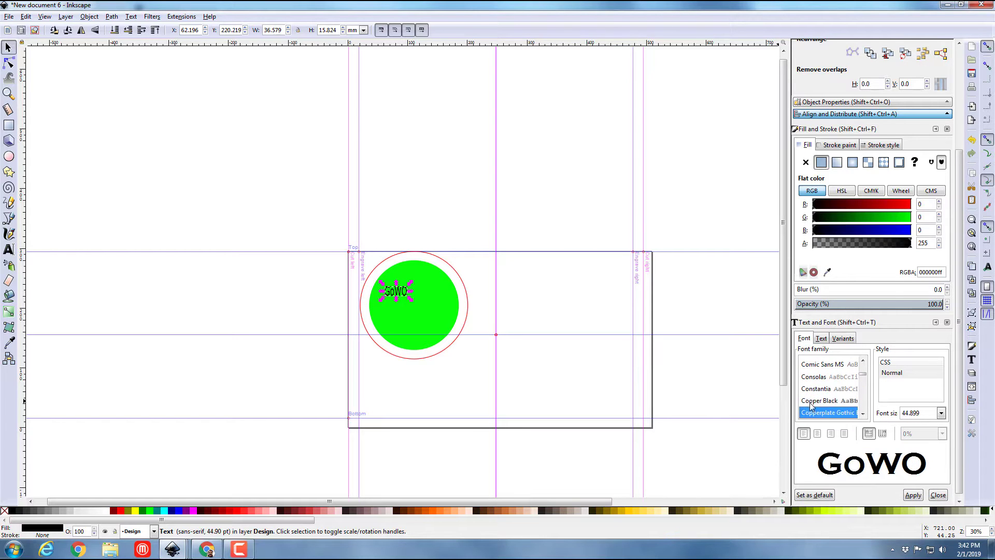
pyautogui.press('Up')
pyautogui.press('Up')
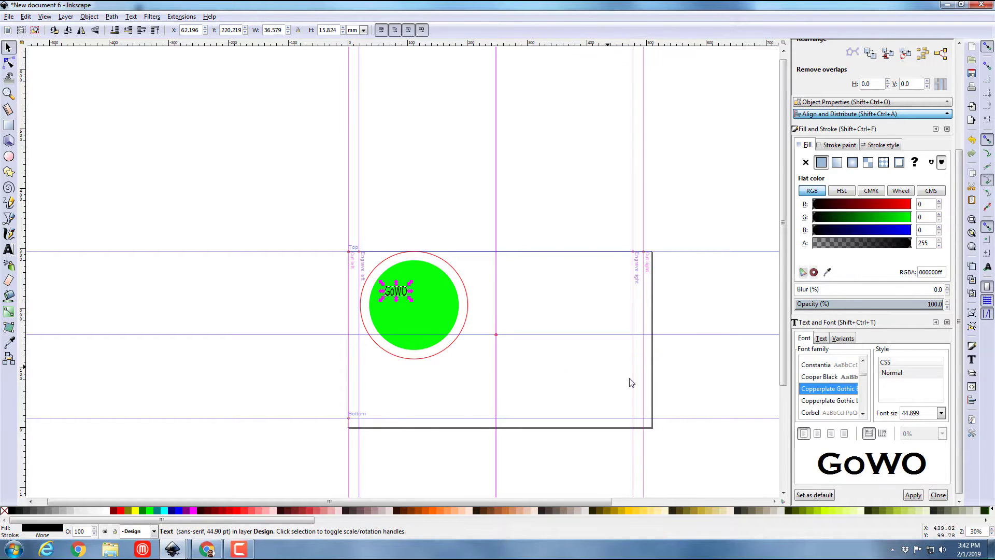
# Apply Copperplate Gothic Bold, enlarge GoWO to fill the circle, and select it with both circles
pyautogui.click(910, 495)
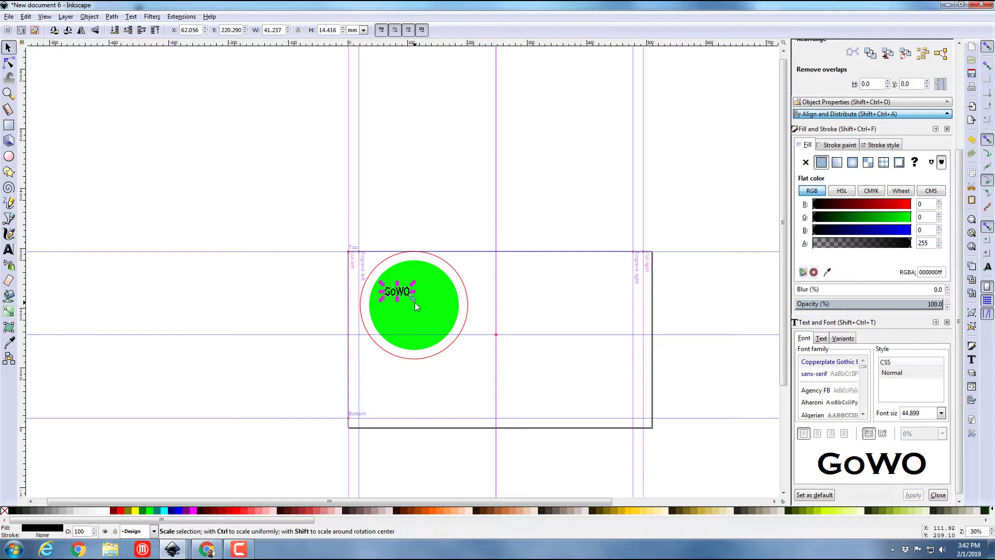
pyautogui.moveTo(413, 304); pyautogui.dragTo(458, 339)
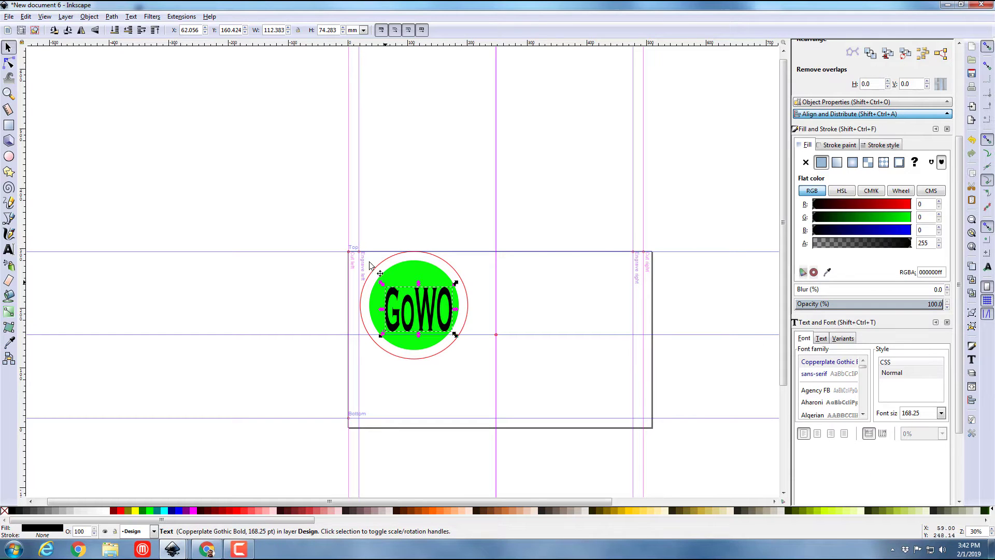
pyautogui.click(323, 215)
pyautogui.moveTo(271, 165); pyautogui.dragTo(502, 386)
# Centre GoWO on the circles horizontally and vertically, then deselect everything
pyautogui.click(833, 121)
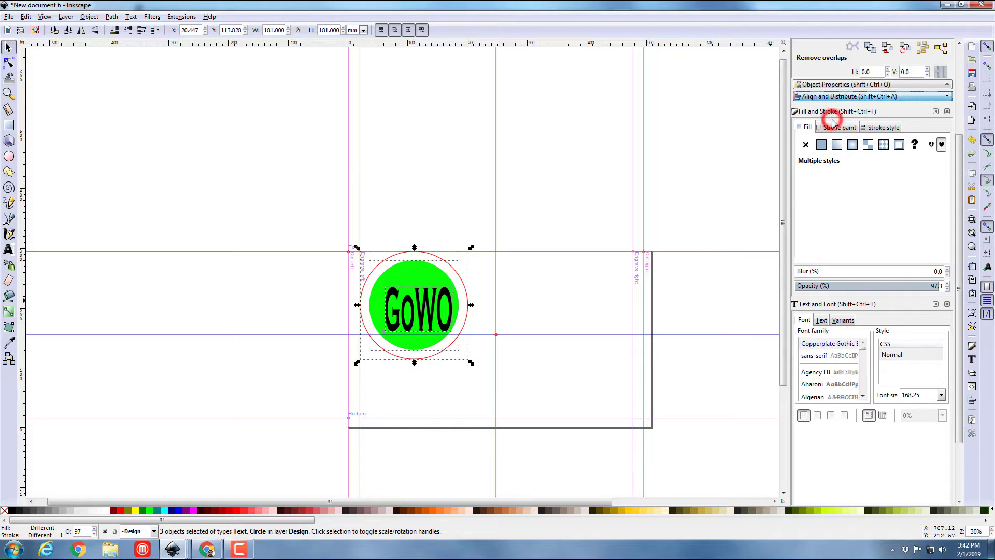
pyautogui.click(835, 97)
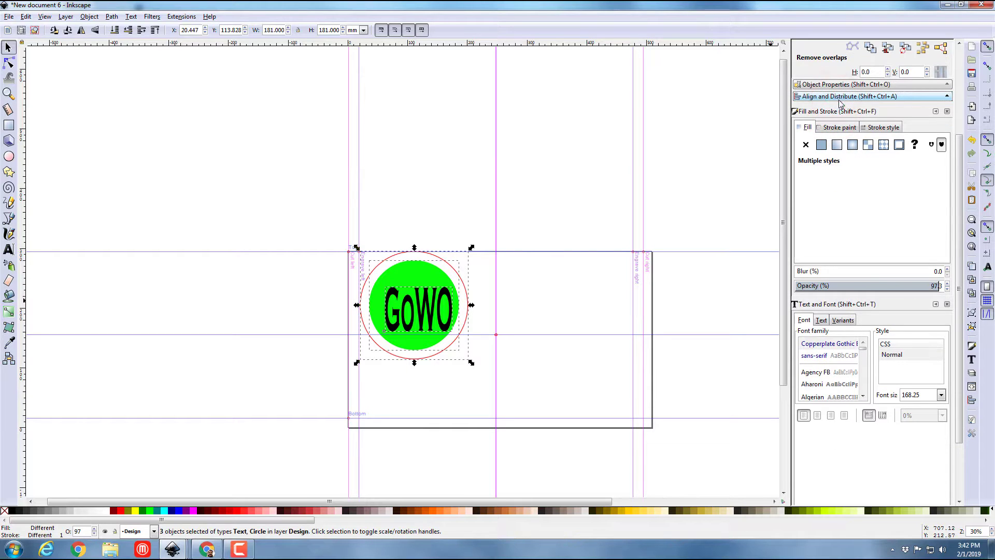
pyautogui.click(943, 95)
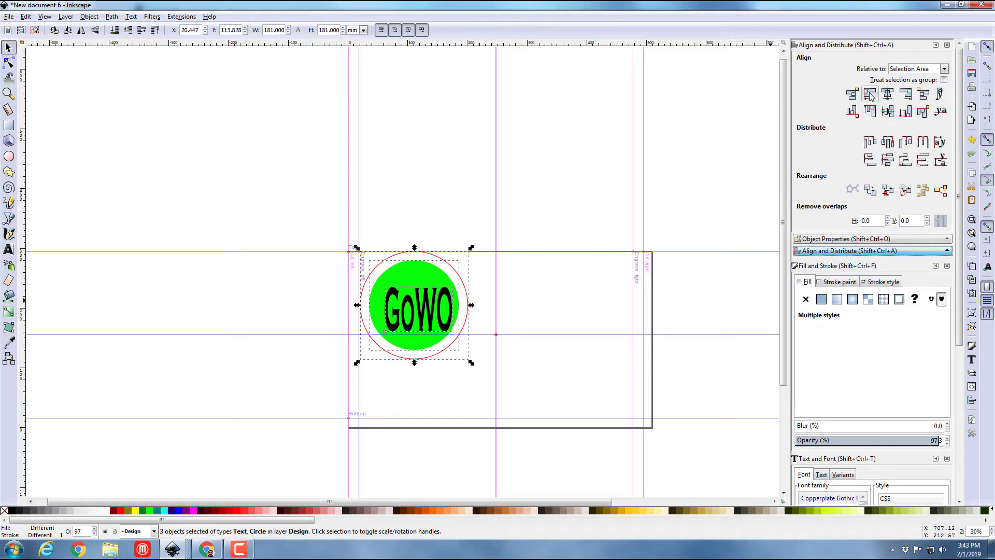
pyautogui.click(888, 97)
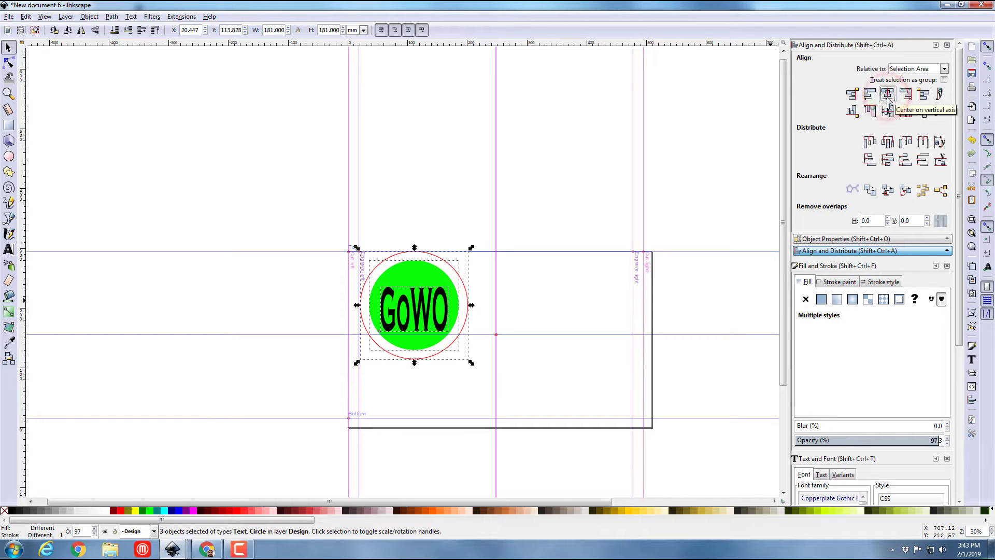
pyautogui.click(890, 113)
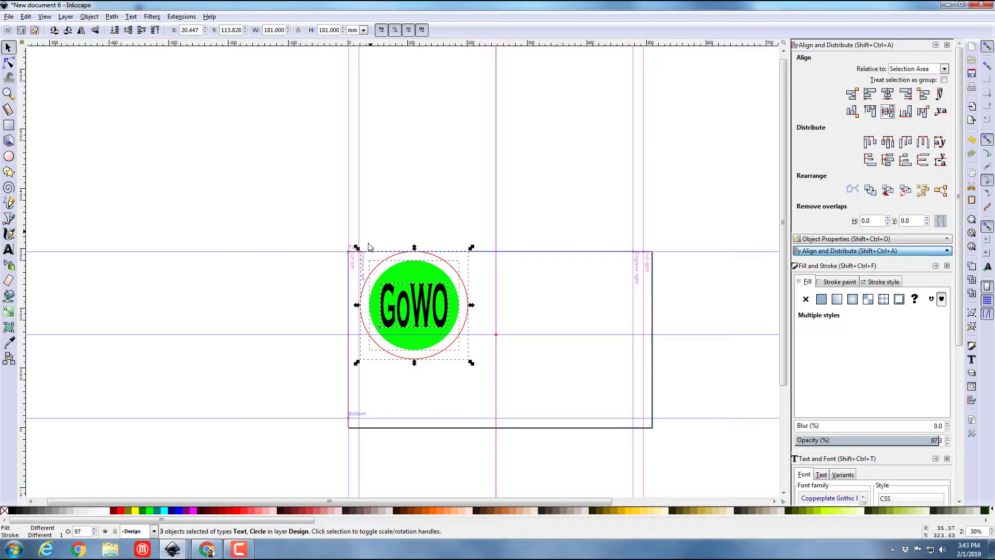
pyautogui.click(381, 218)
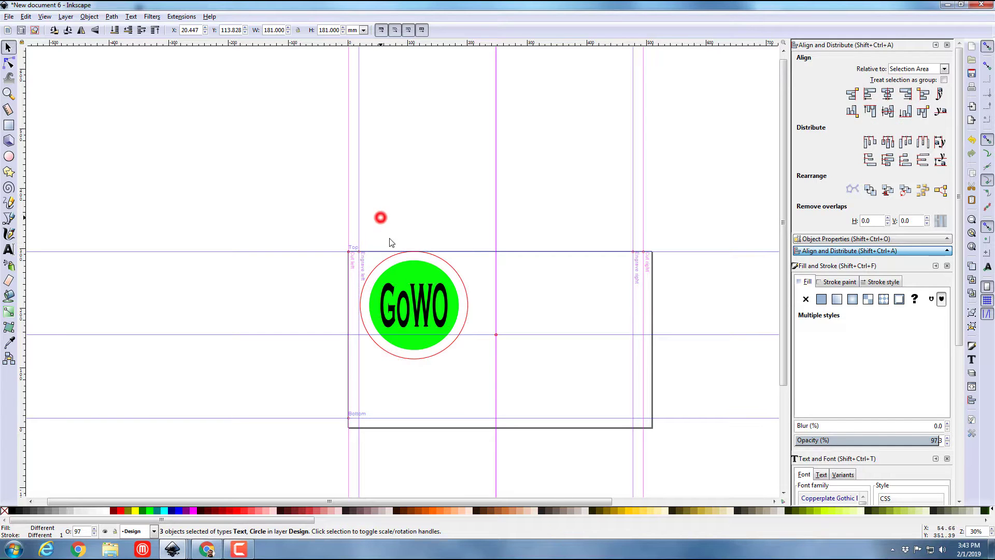
# Convert the GoWO text to paths and ungroup the letters
pyautogui.click(390, 292)
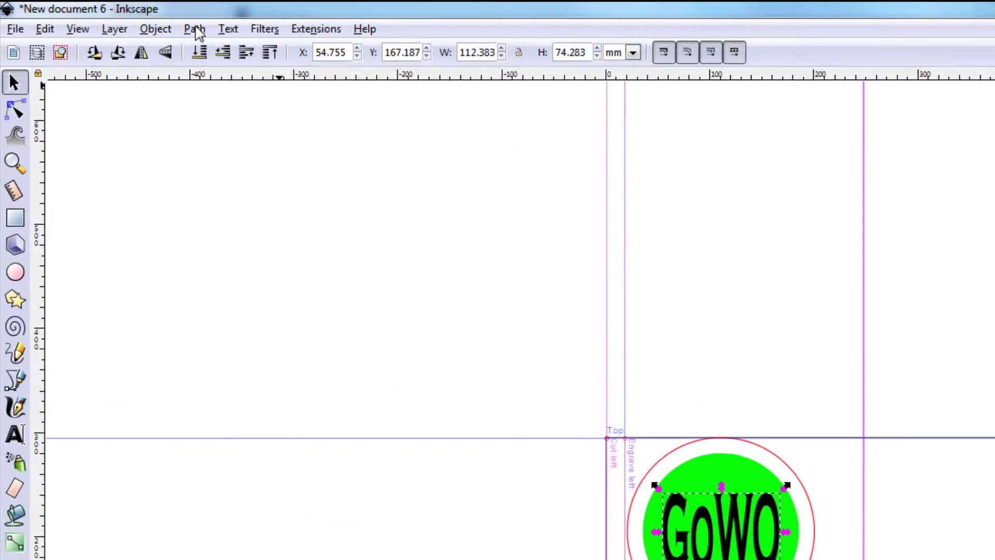
pyautogui.click(115, 17)
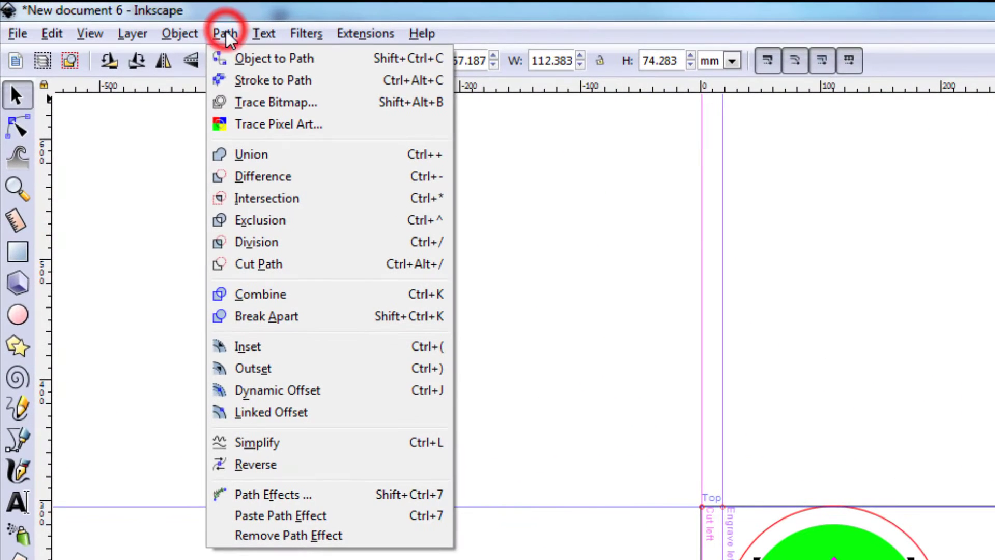
pyautogui.click(246, 60)
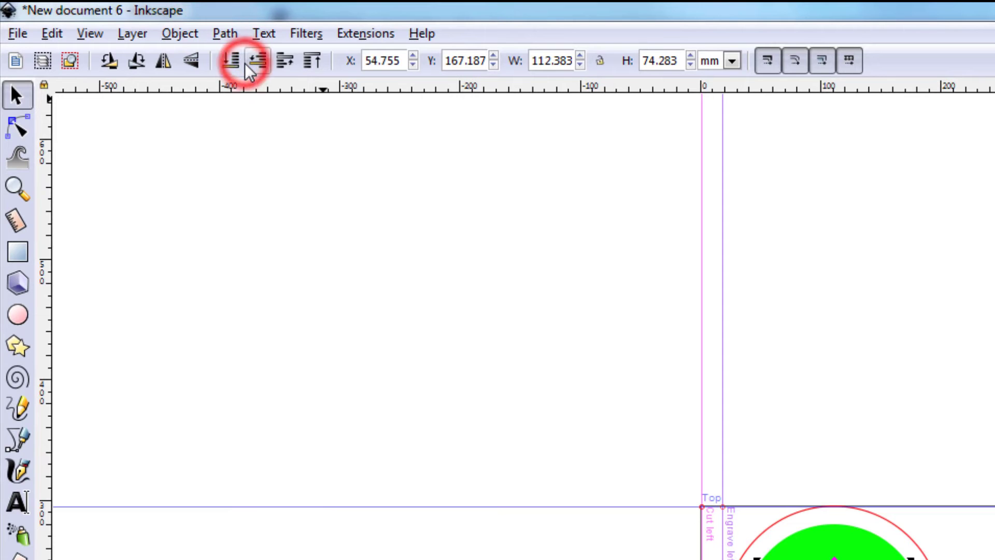
pyautogui.click(175, 34)
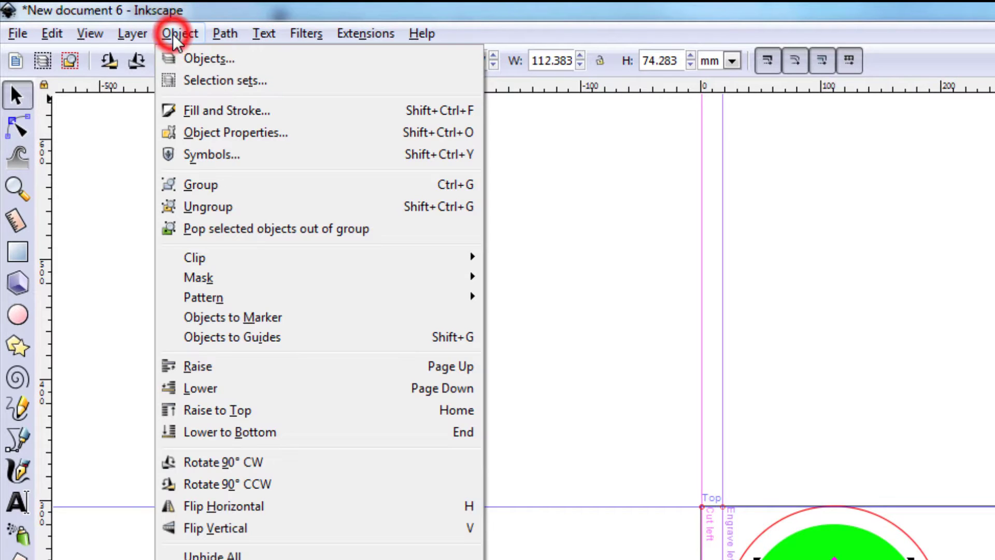
pyautogui.click(218, 207)
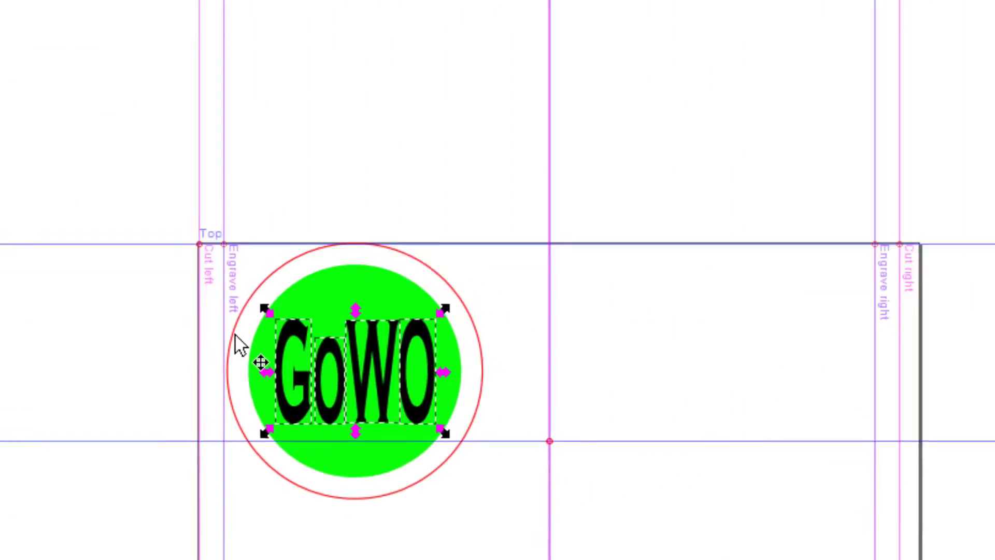
# Combine all the GoWO letters into a single path and duplicate it in place
pyautogui.click(89, 281)
pyautogui.moveTo(89, 281); pyautogui.dragTo(508, 428)
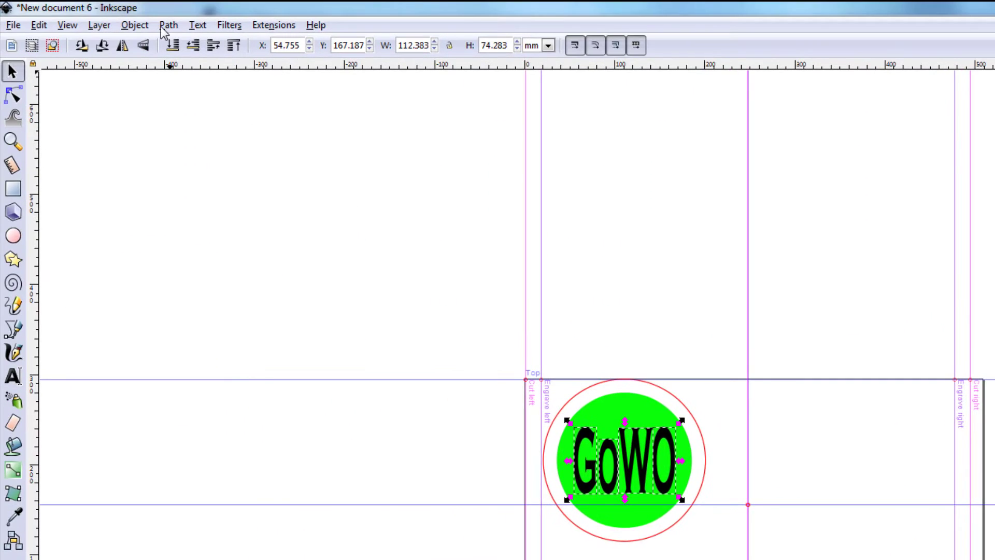
pyautogui.click(162, 25)
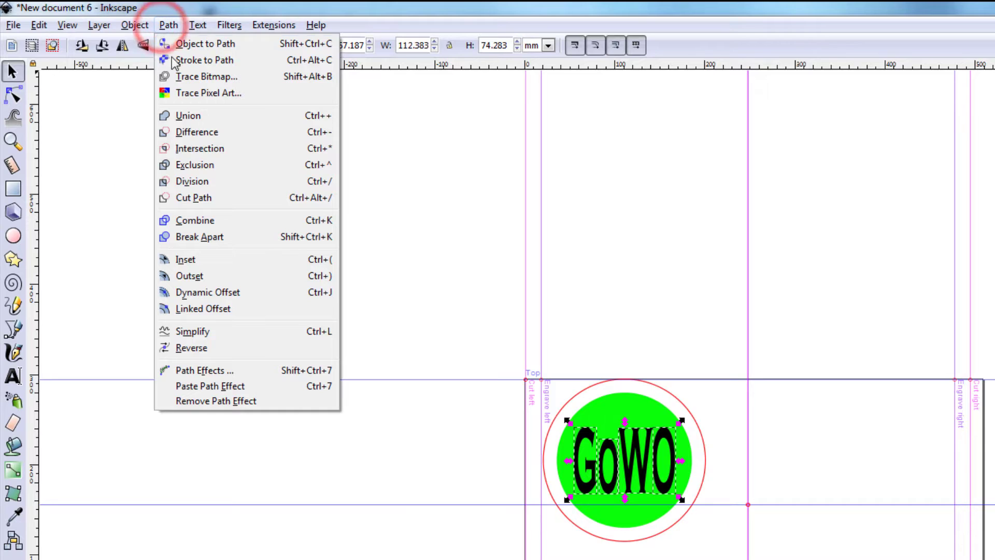
pyautogui.click(198, 224)
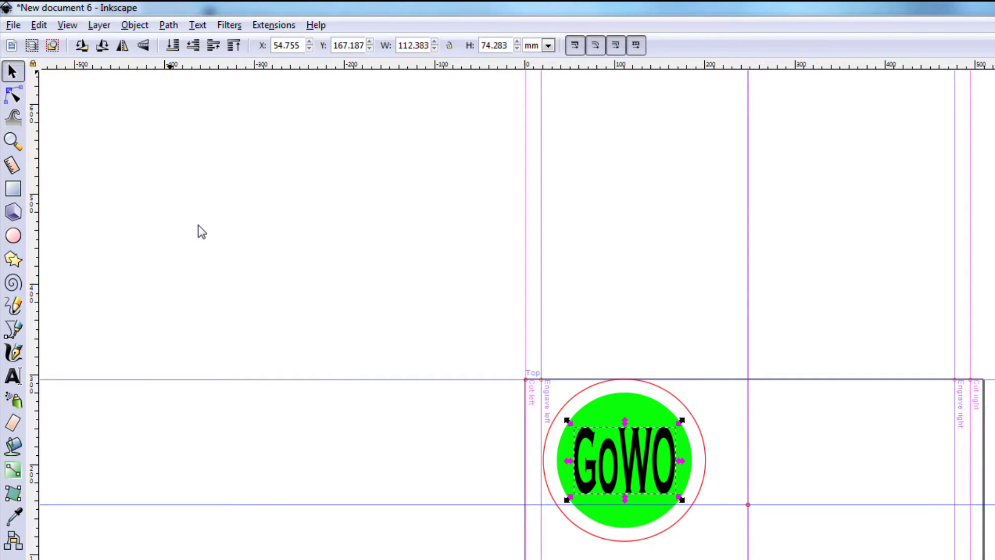
pyautogui.hotkey('ctrl', 'd')
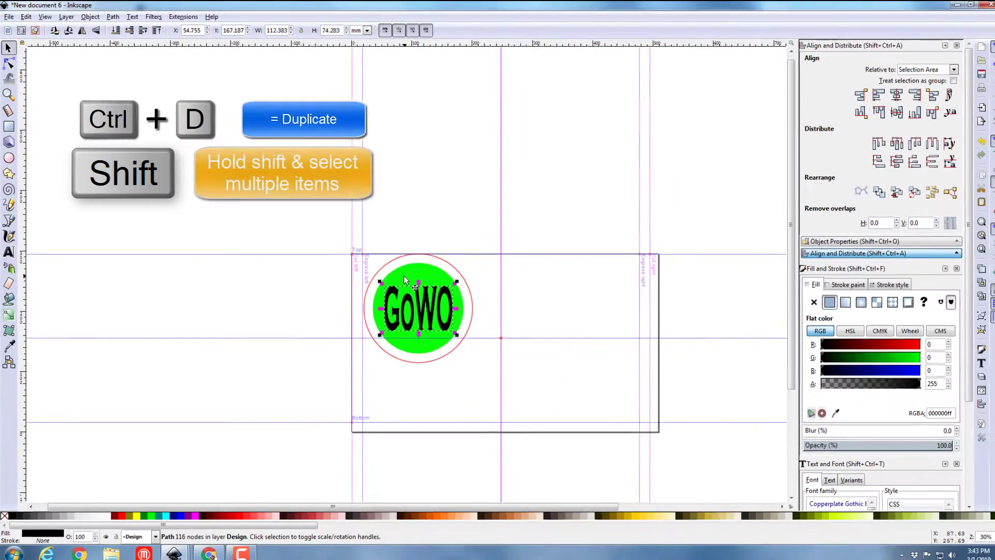
# Cut the GoWO letters out of the green circle with Path > Difference, then select the spare GoWO copy
pyautogui.press('shift')
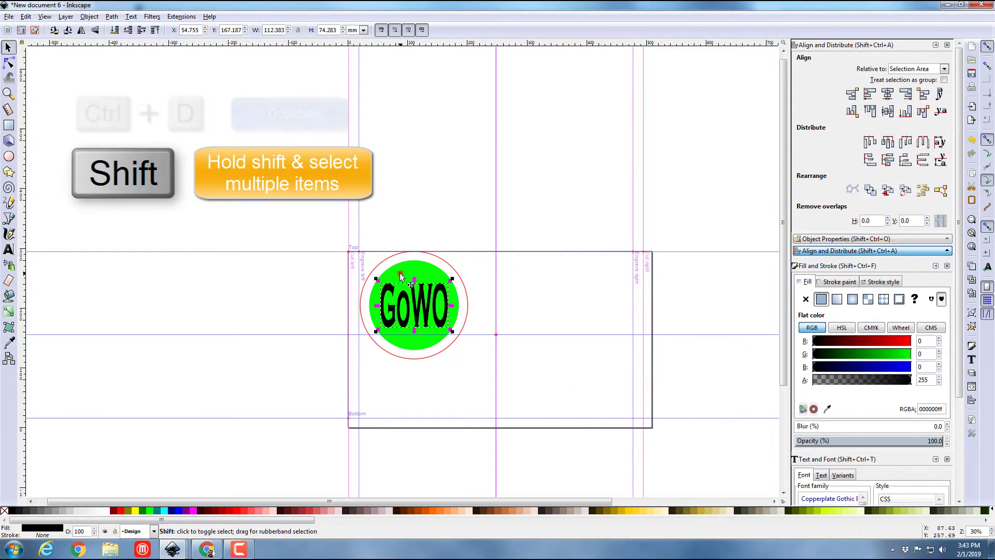
pyautogui.keyDown('shift'); pyautogui.click(400, 273); pyautogui.keyUp('shift')
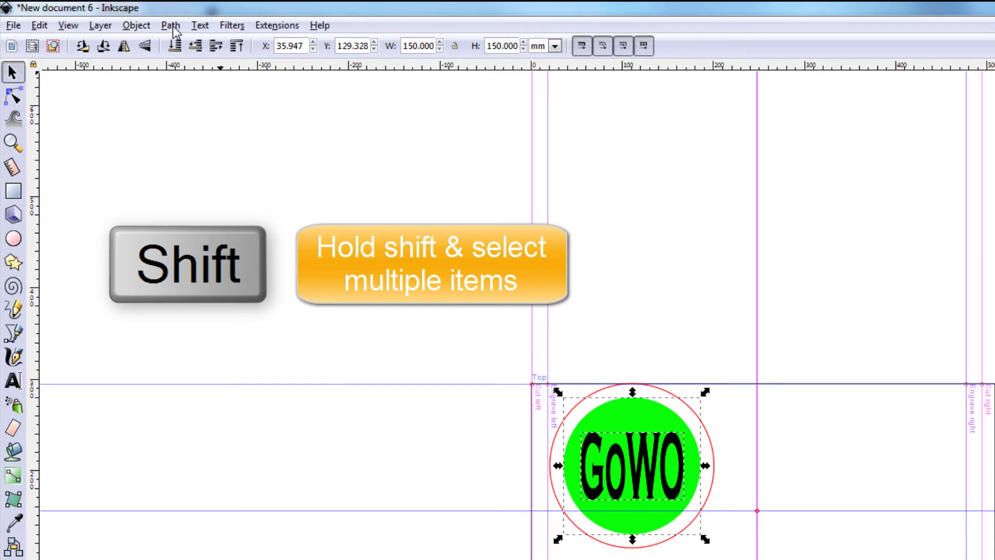
pyautogui.click(173, 27)
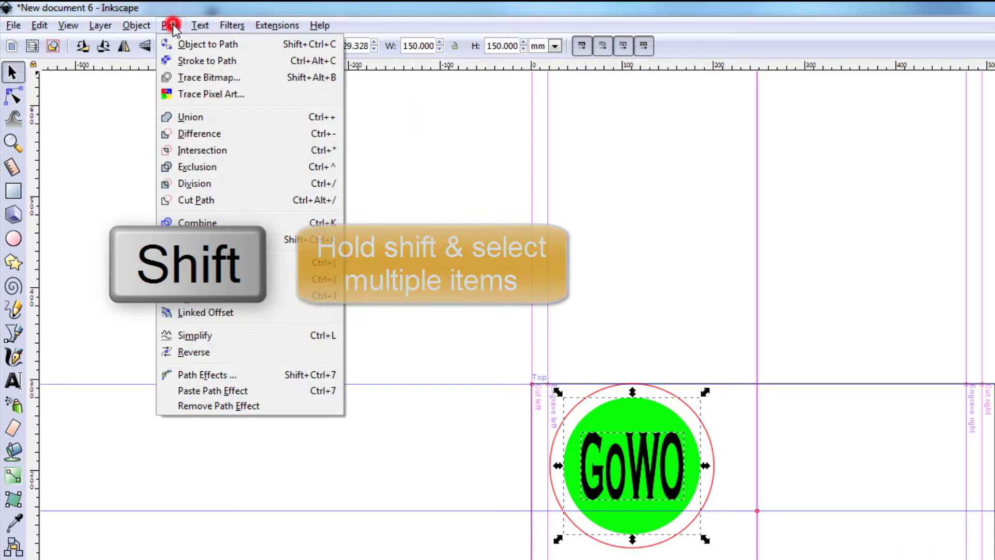
pyautogui.click(199, 135)
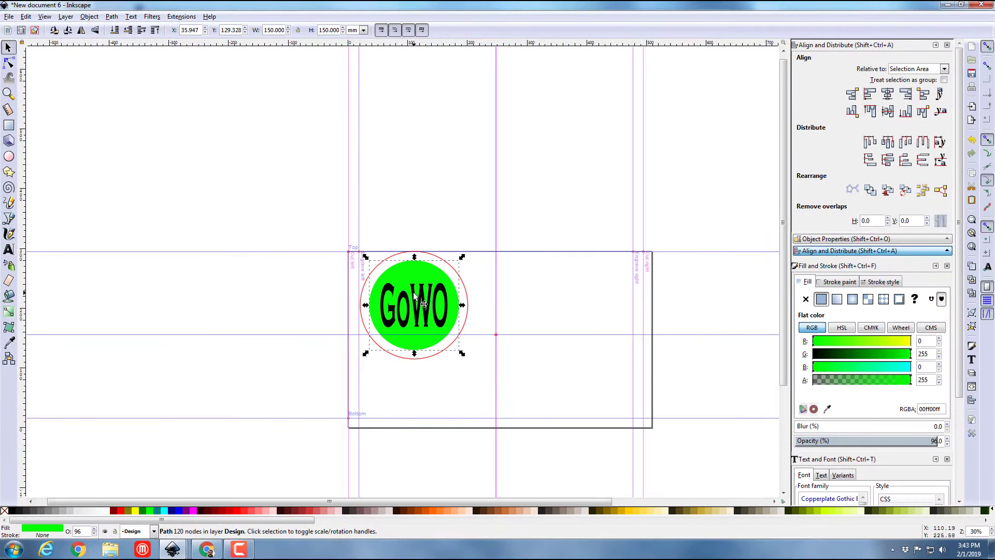
pyautogui.click(413, 291)
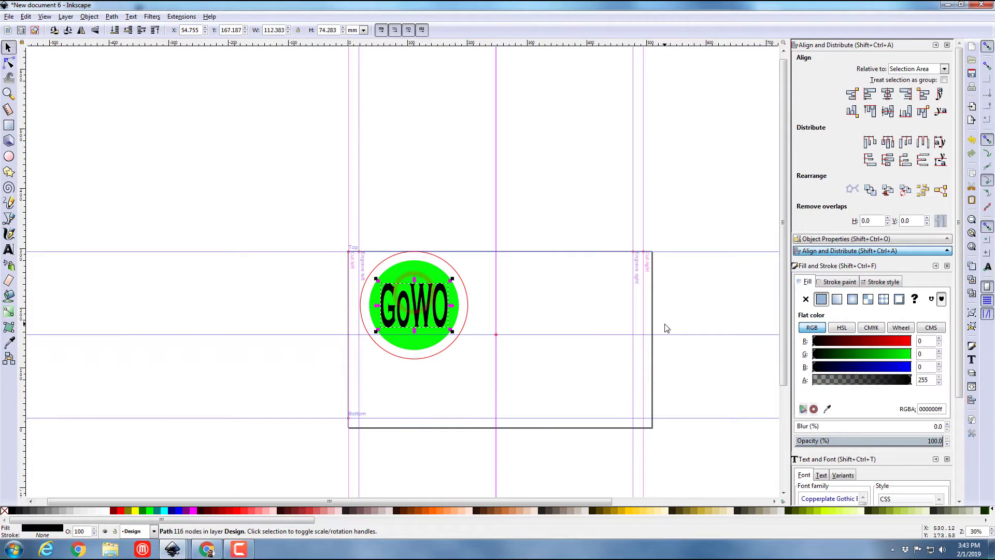
# Fill the spare GoWO lettering with solid magenta (ff00ffff), with R and B at 255
pyautogui.click(807, 299)
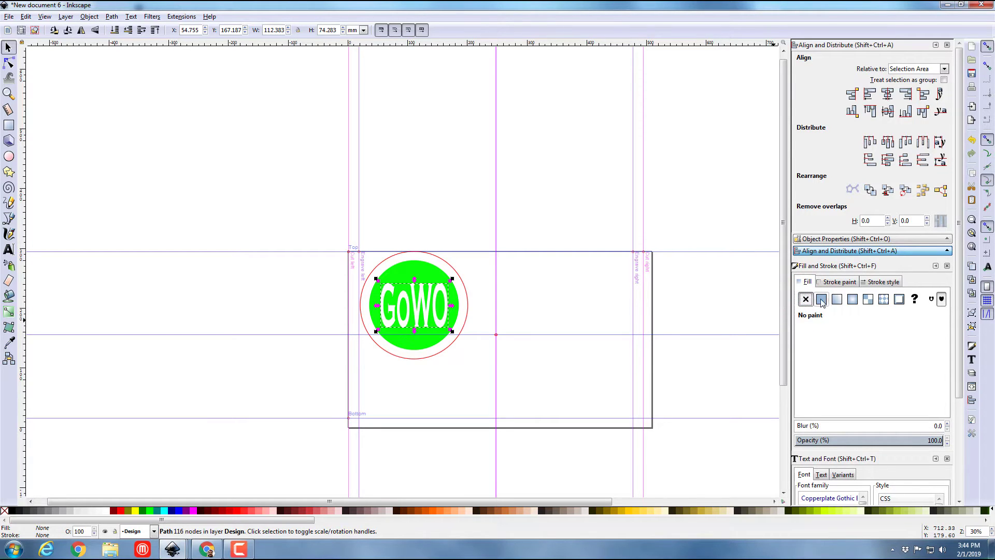
pyautogui.click(822, 299)
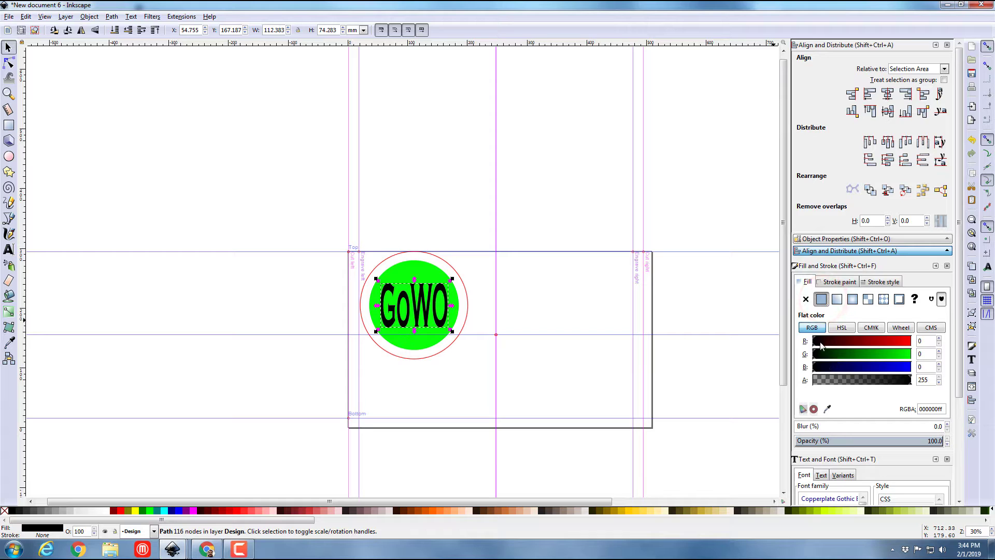
pyautogui.moveTo(814, 343); pyautogui.dragTo(909, 342)
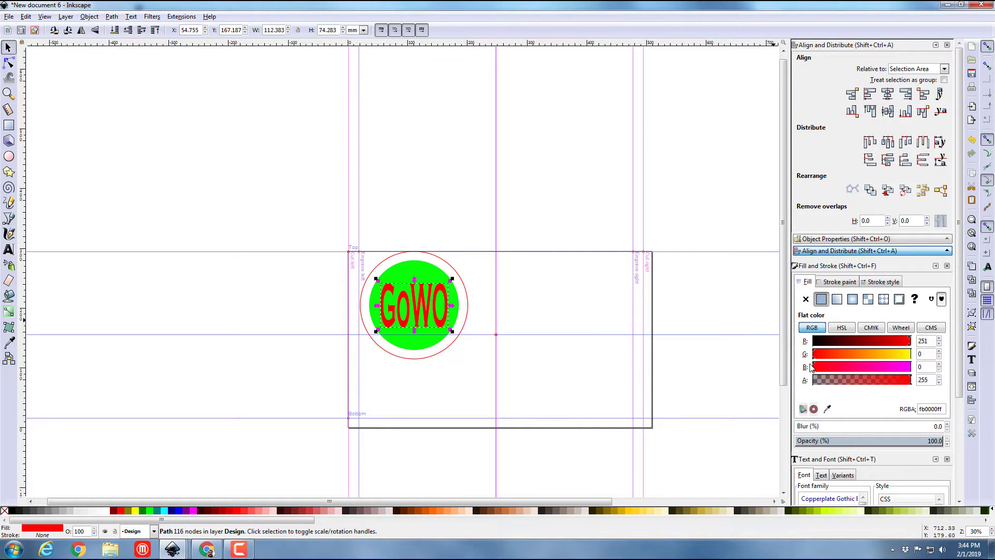
pyautogui.moveTo(815, 367); pyautogui.dragTo(911, 367)
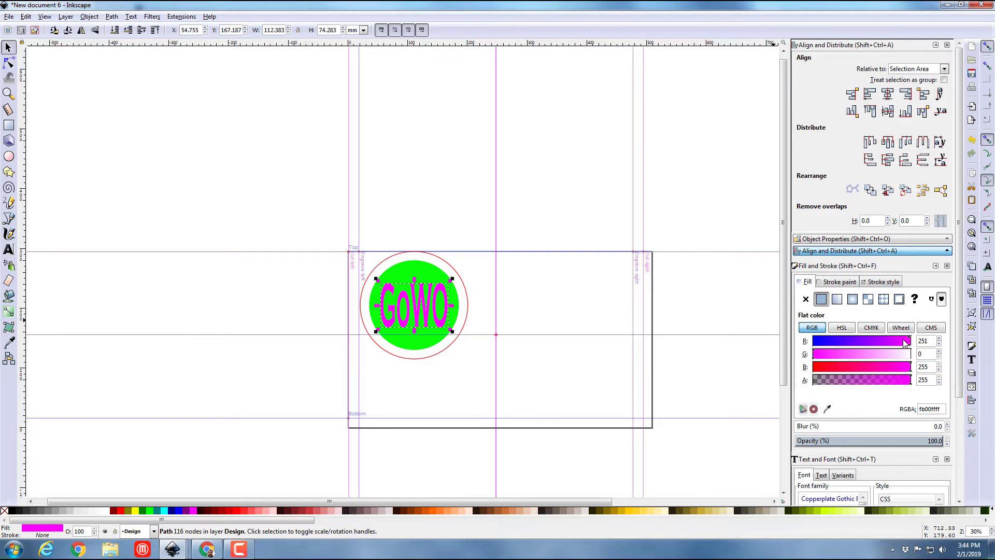
pyautogui.moveTo(904, 342); pyautogui.dragTo(913, 343)
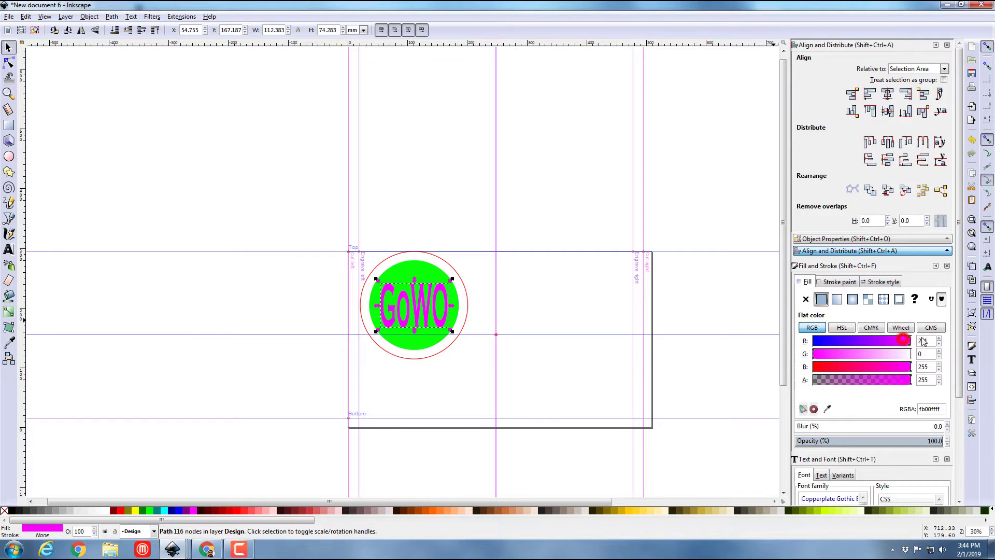
pyautogui.click(578, 292)
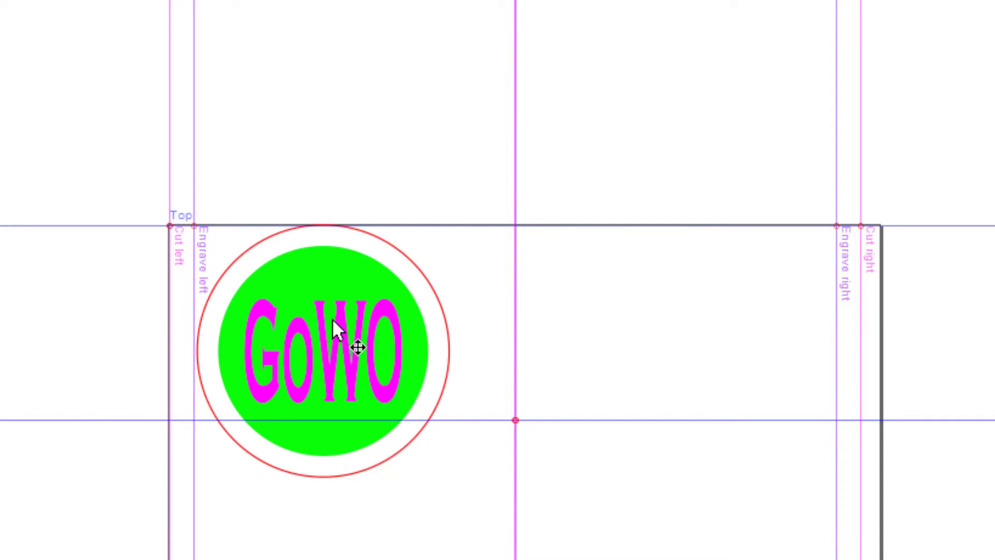
pyautogui.click(264, 319)
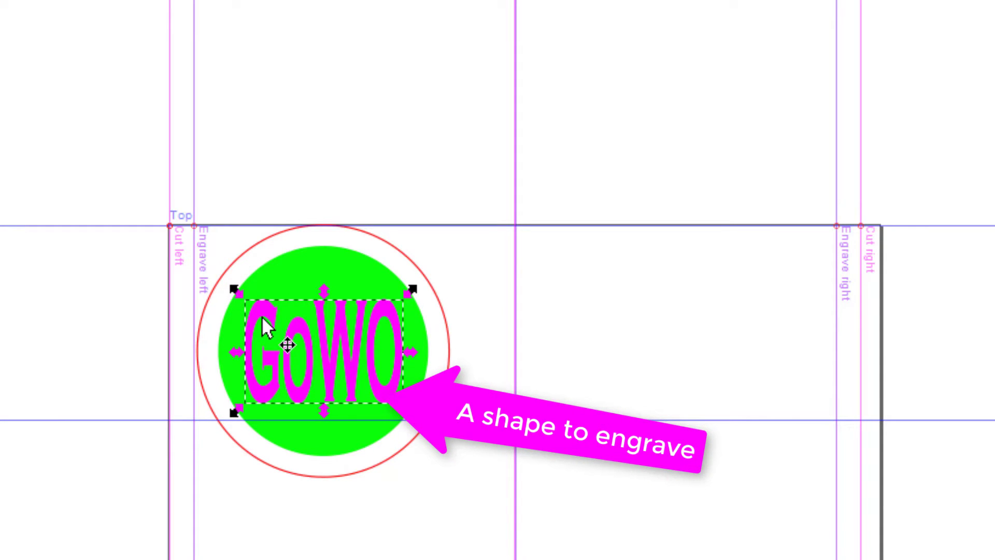
# Duplicate the magenta GoWO and give the copy a black stroke with no fill
pyautogui.hotkey('ctrl', 'd')
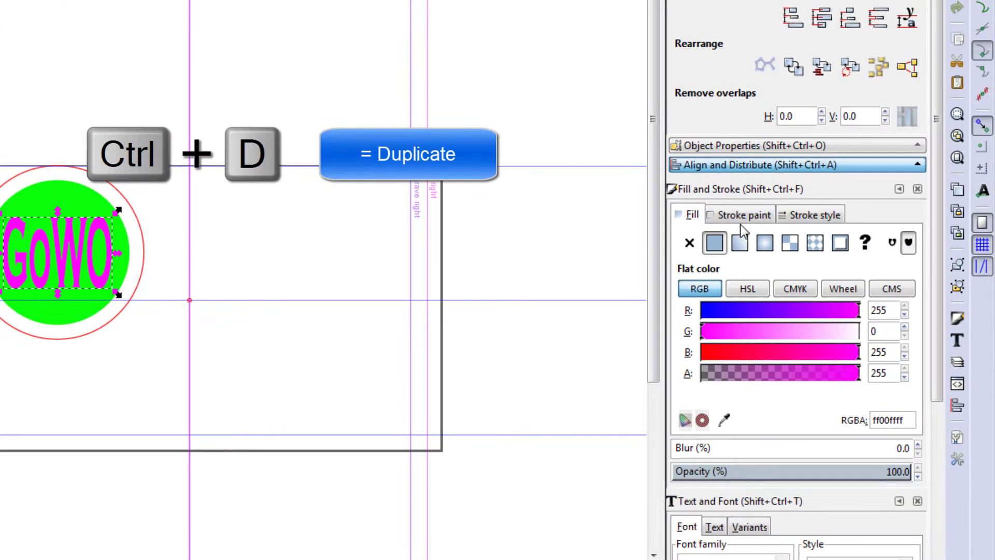
pyautogui.click(744, 216)
pyautogui.click(717, 243)
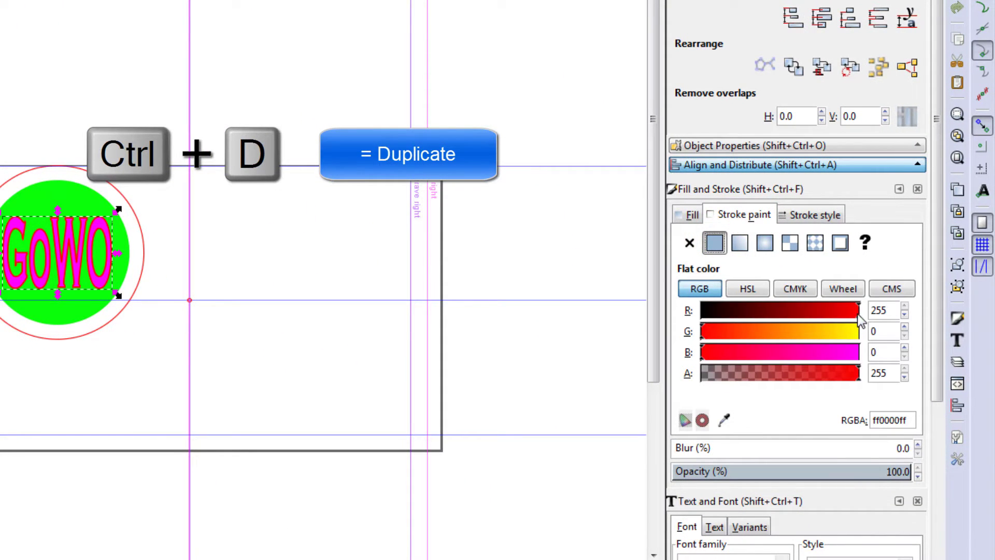
pyautogui.moveTo(859, 312); pyautogui.dragTo(661, 313)
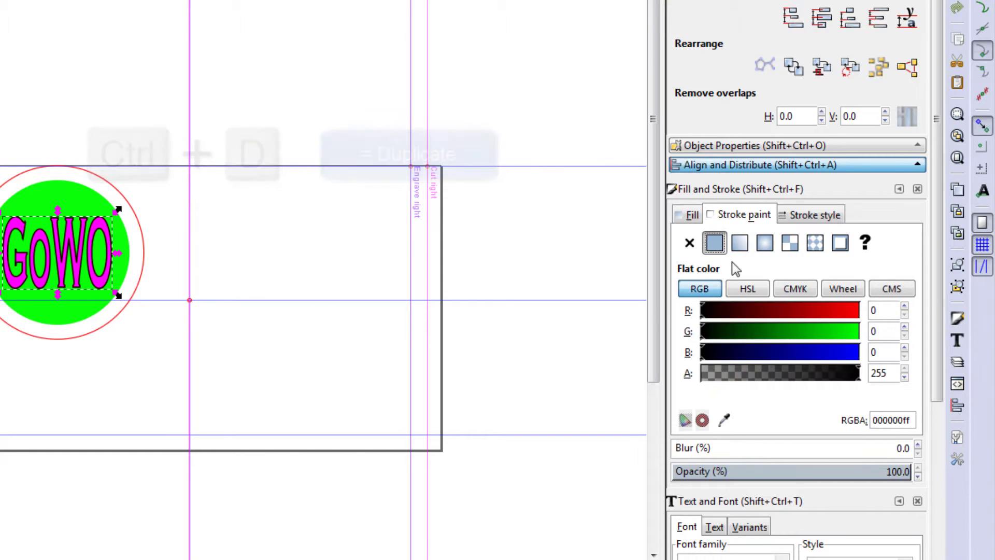
pyautogui.click(684, 216)
pyautogui.click(688, 247)
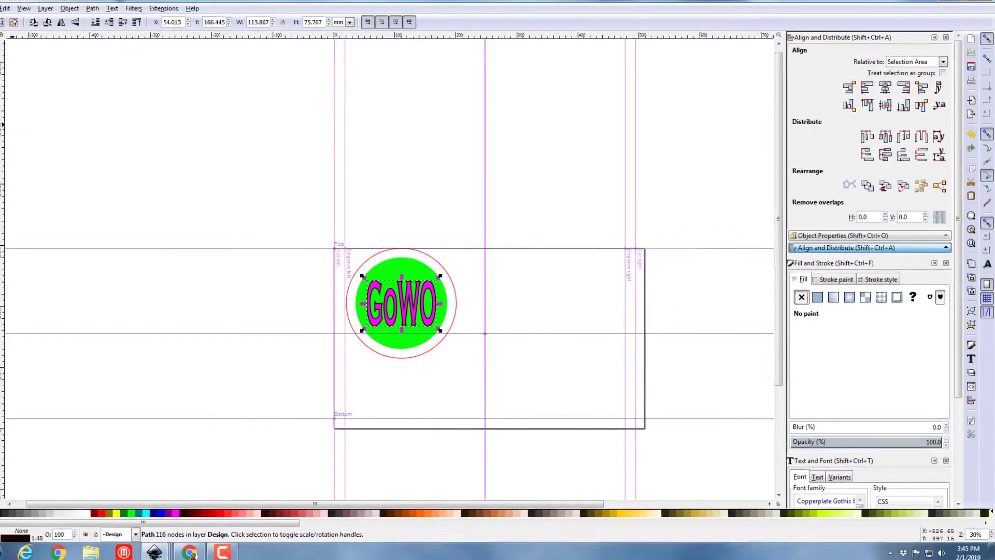
# Zoom in on the GoWO circle and change the copy's outline colour to blue (0000ffff)
pyautogui.click(7, 93)
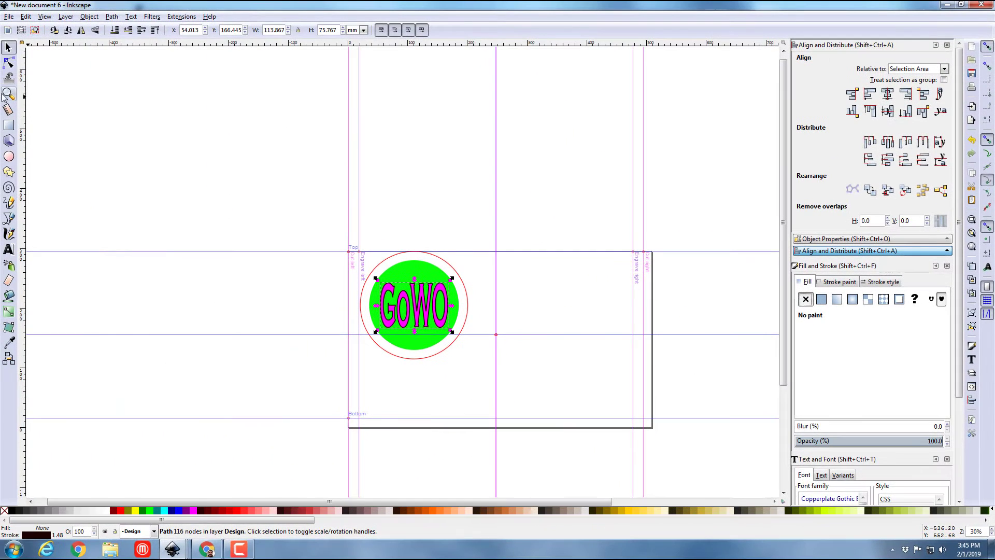
pyautogui.moveTo(363, 280); pyautogui.dragTo(449, 358)
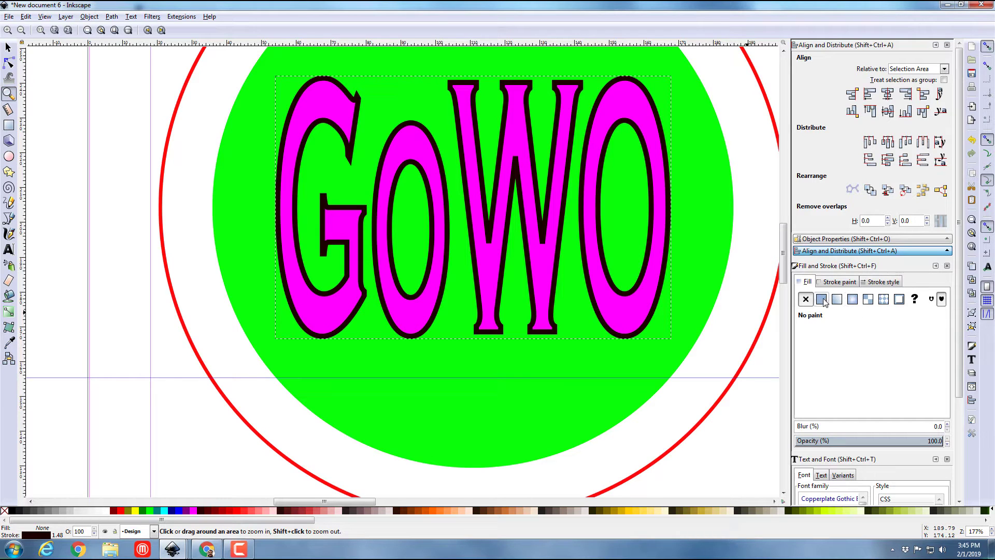
pyautogui.click(833, 283)
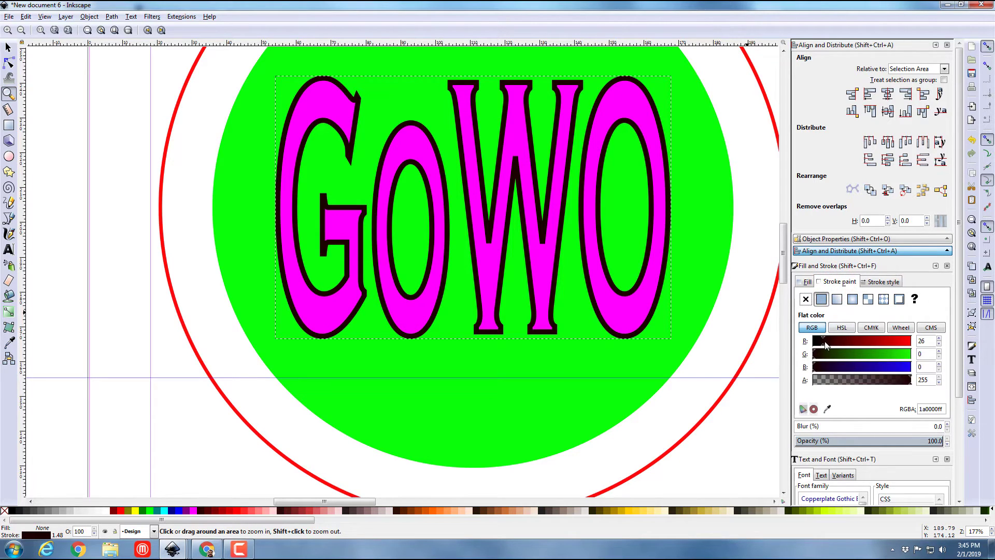
pyautogui.moveTo(840, 345)
pyautogui.mouseDown()
pyautogui.moveTo(812, 342)
pyautogui.moveTo(911, 367)
pyautogui.mouseUp()
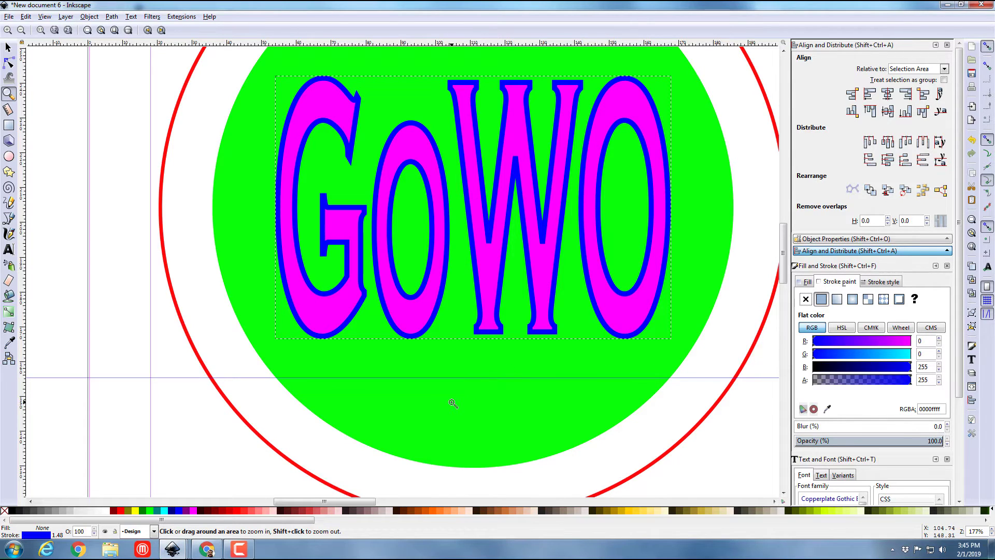
# Zoom out and select the entire coaster design
pyautogui.keyDown('shift'); pyautogui.click(192, 230); pyautogui.keyUp('shift')
pyautogui.keyDown('shift'); pyautogui.click(192, 230); pyautogui.keyUp('shift')
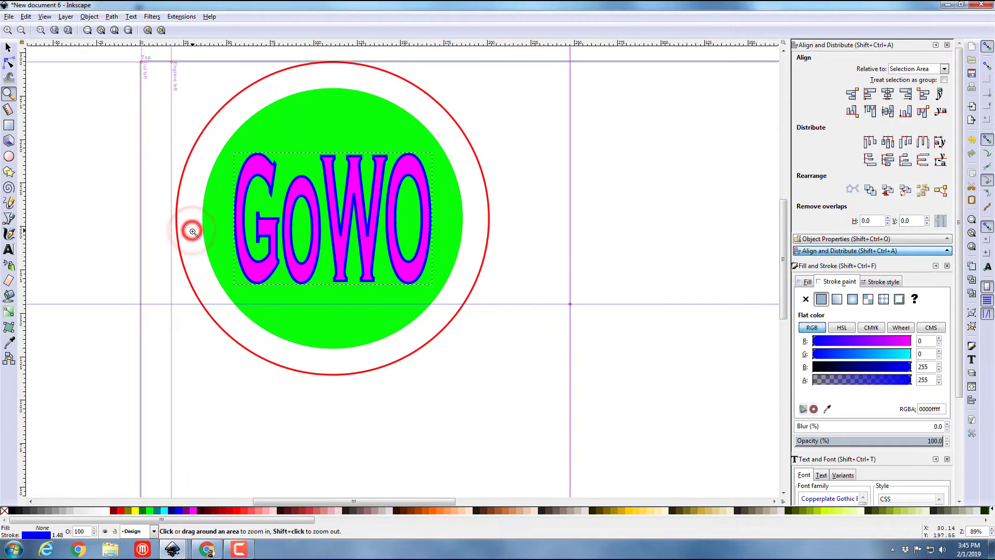
pyautogui.click(9, 46)
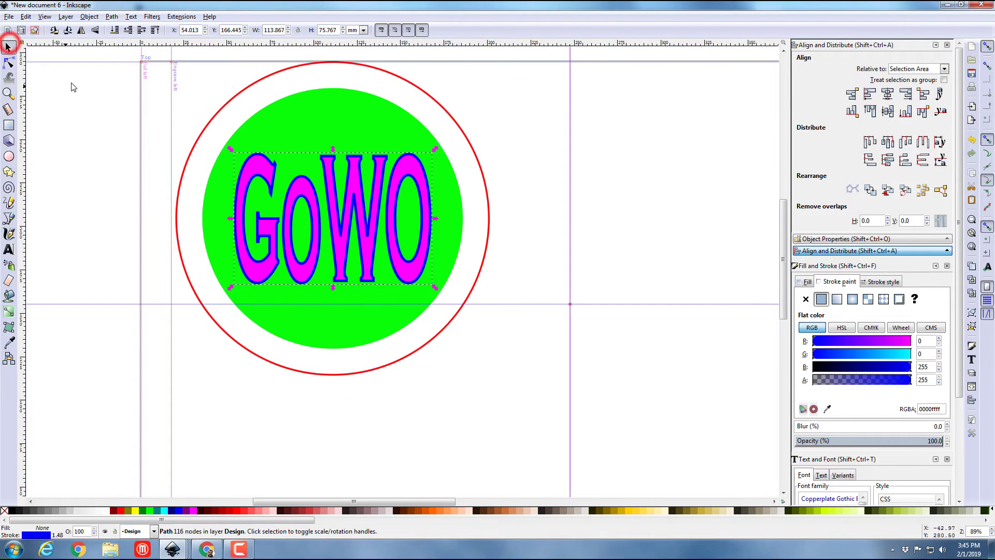
pyautogui.moveTo(84, 51); pyautogui.dragTo(545, 393)
# Save the design as a Plain SVG file named coaster3.svg
pyautogui.click(9, 17)
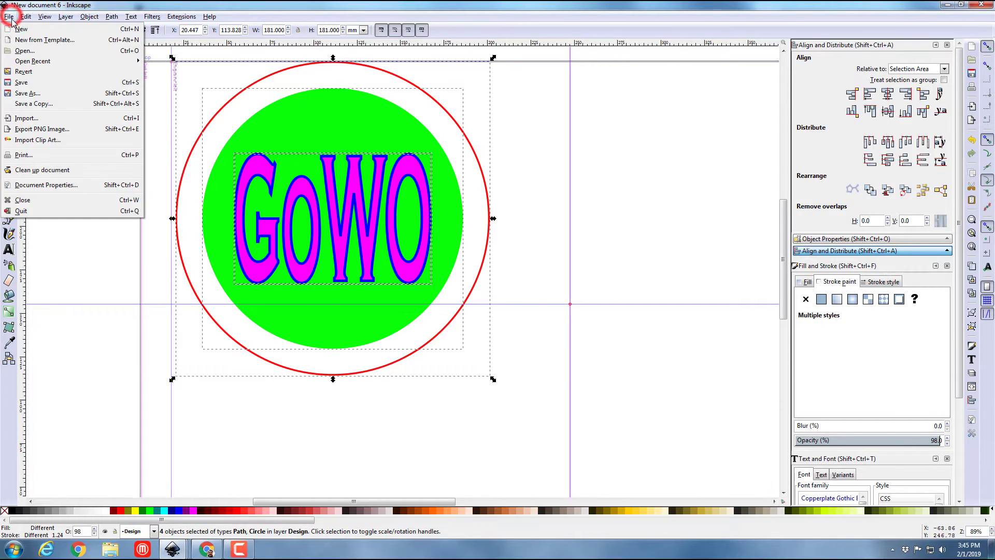
pyautogui.click(21, 80)
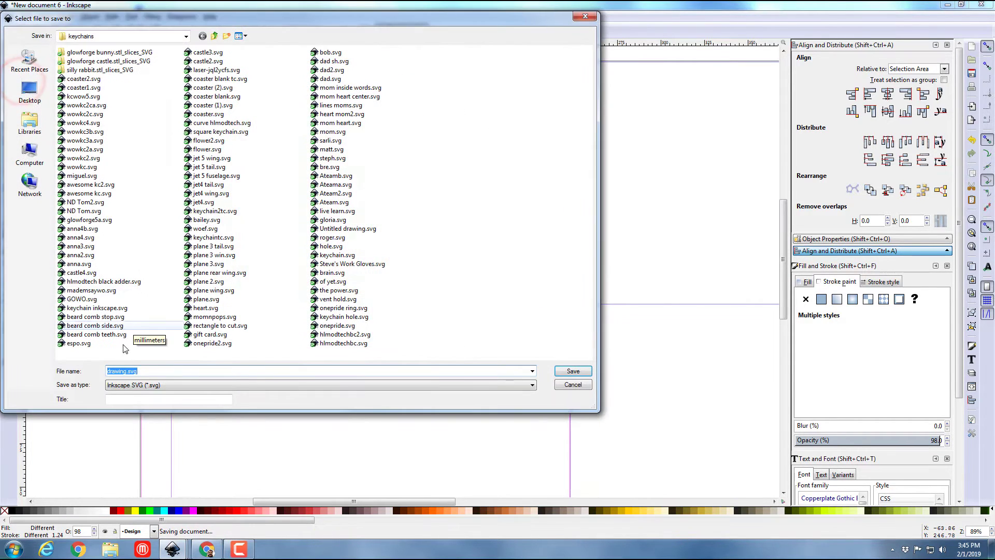
pyautogui.doubleClick(125, 371)
pyautogui.click(115, 385)
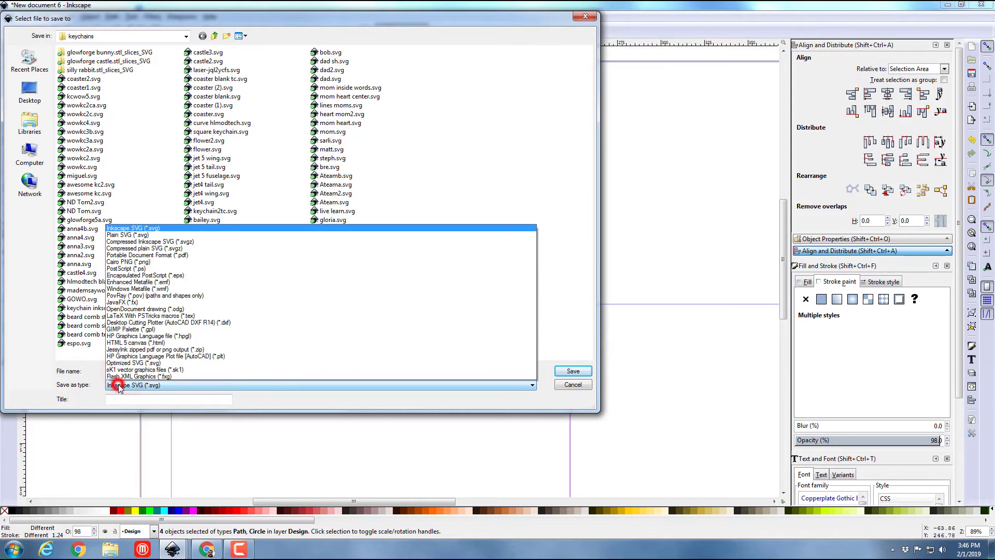
pyautogui.click(122, 207)
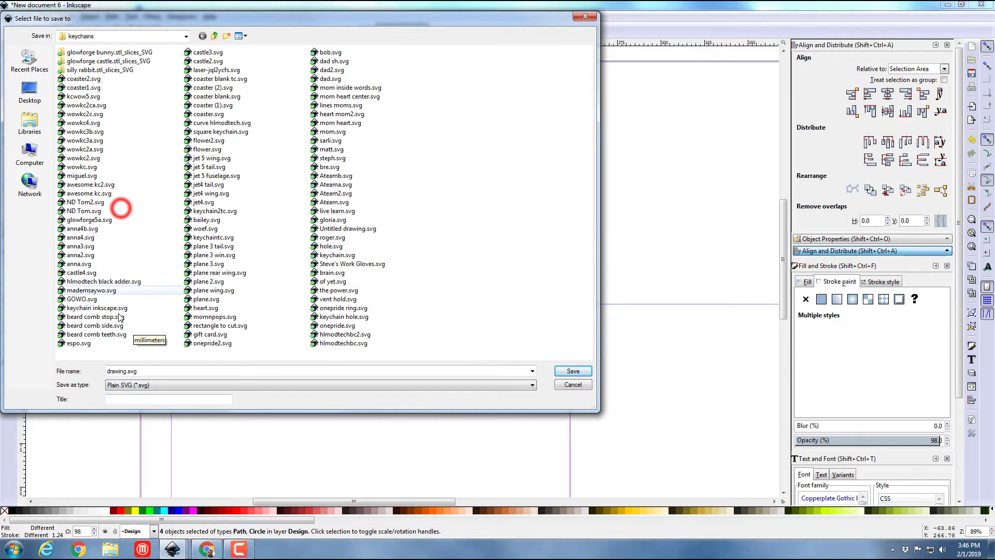
pyautogui.tripleClick(126, 371)
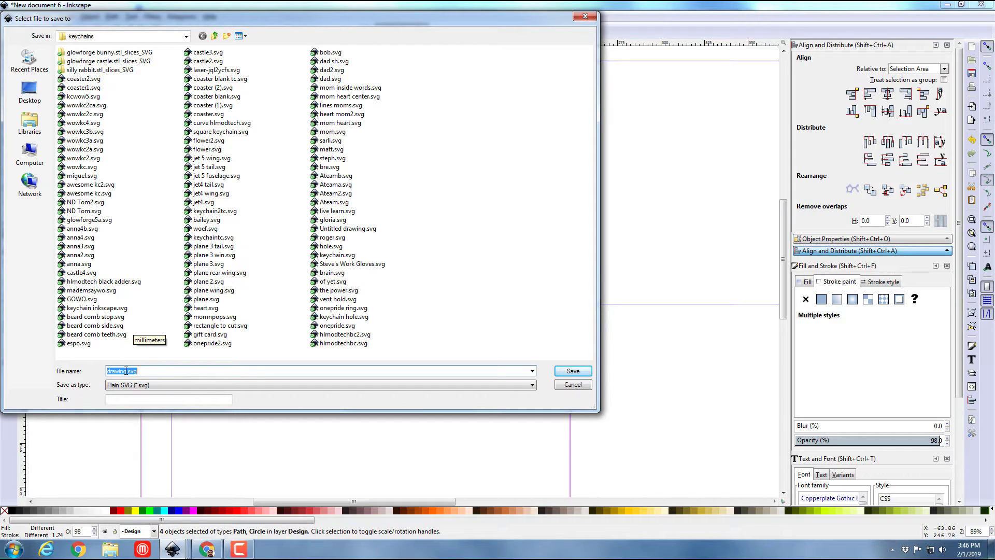
pyautogui.write('coaster3')
pyautogui.press('Return')
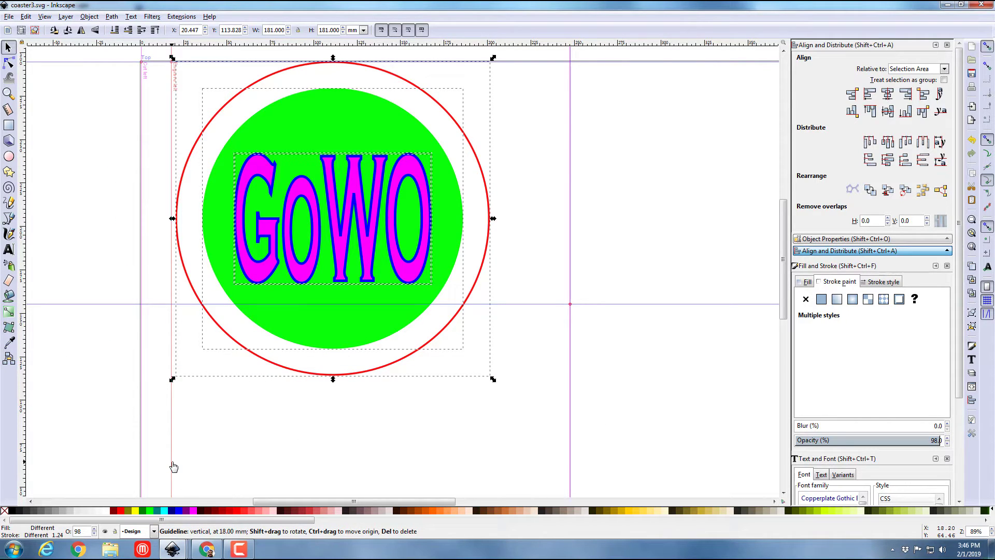
# Upload coaster3.svg as a new design from the Glowforge dashboard in Chrome
pyautogui.hotkey('alt', 'Tab')
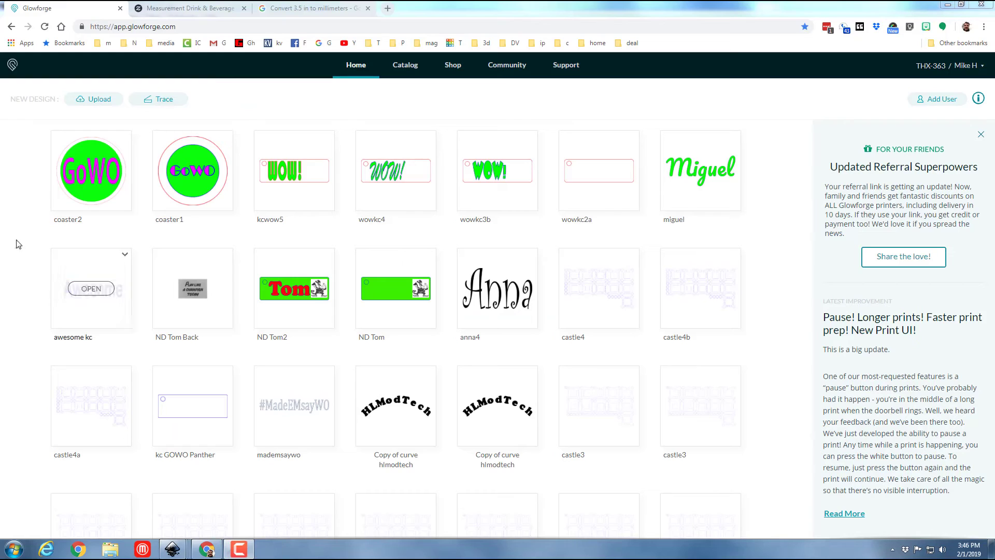
pyautogui.click(92, 101)
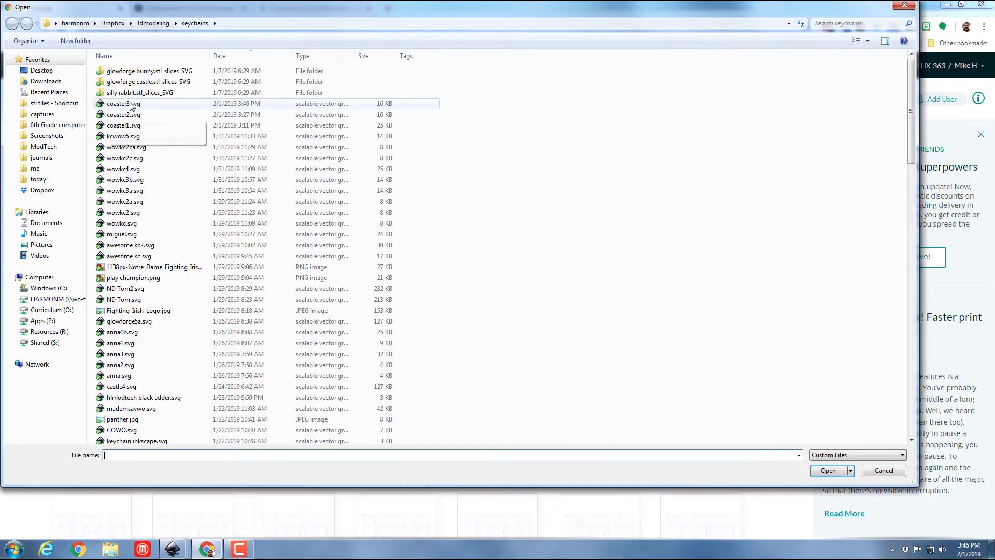
pyautogui.doubleClick(116, 105)
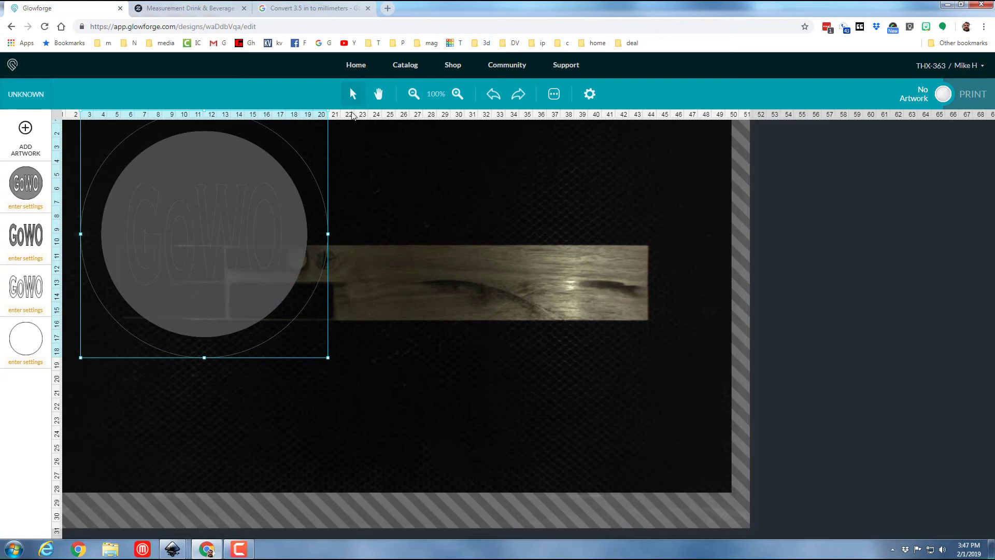
# Move the coaster artwork onto the board's left end, shrink it, and open the plain circle's settings
pyautogui.moveTo(259, 163); pyautogui.dragTo(493, 235)
pyautogui.moveTo(563, 182); pyautogui.dragTo(362, 267)
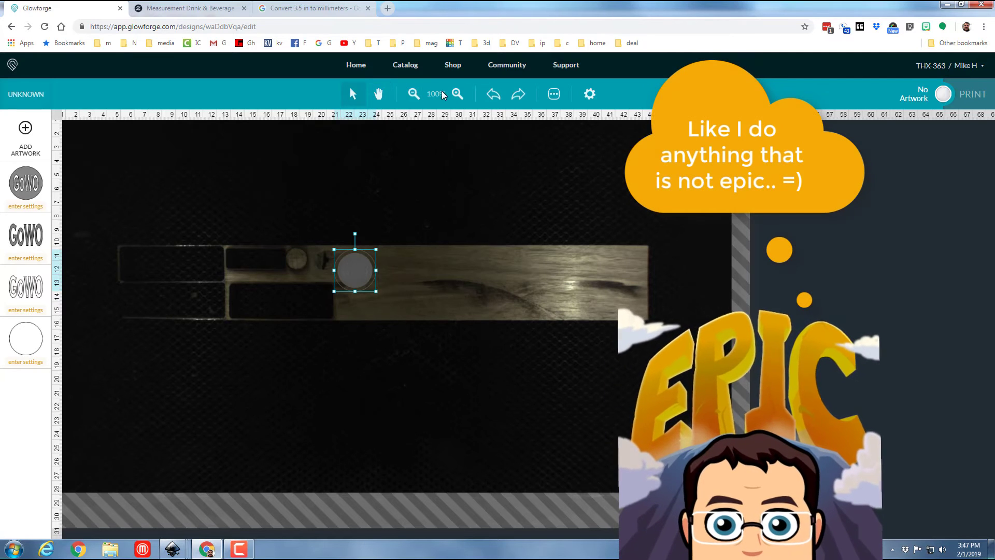
pyautogui.click(457, 94)
pyautogui.click(458, 93)
pyautogui.click(170, 248)
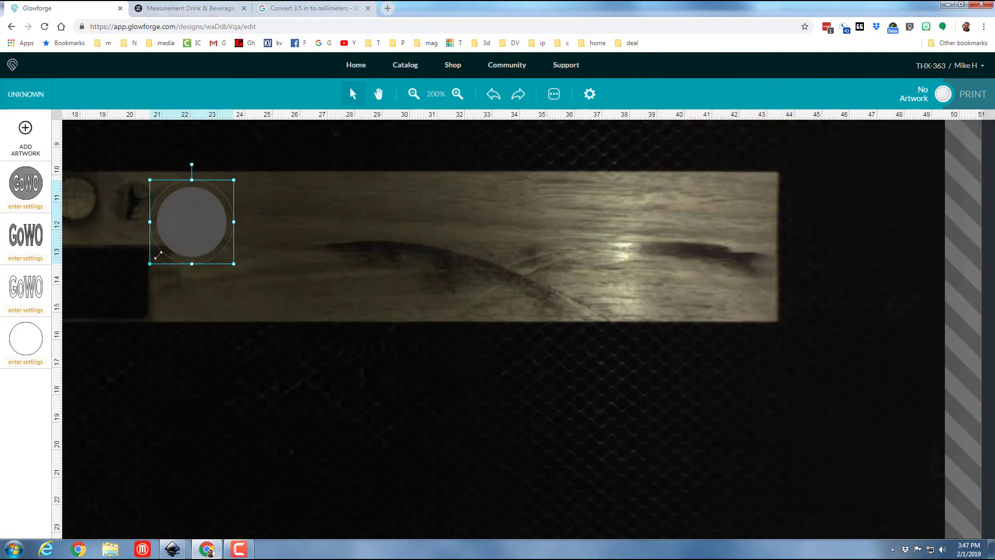
pyautogui.moveTo(150, 264); pyautogui.dragTo(160, 220)
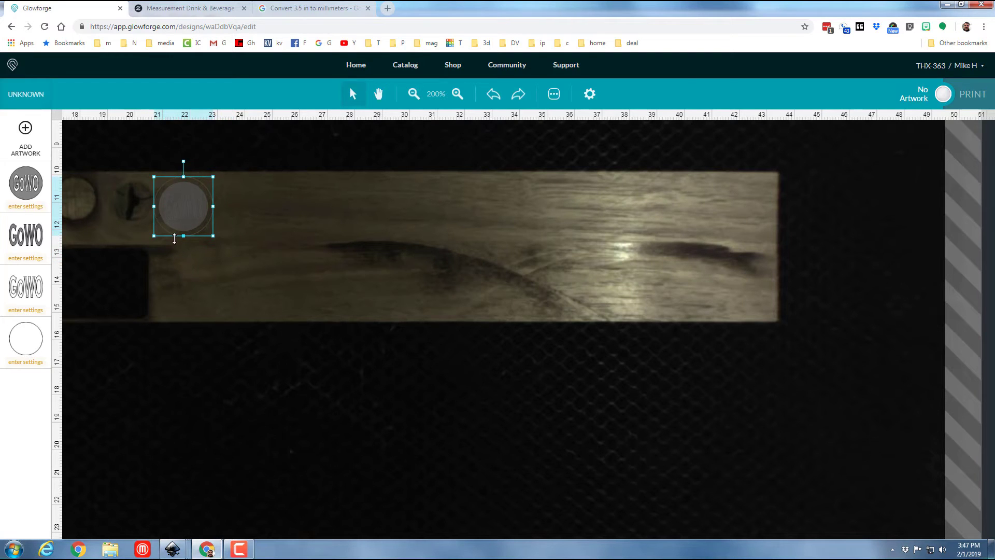
pyautogui.click(31, 339)
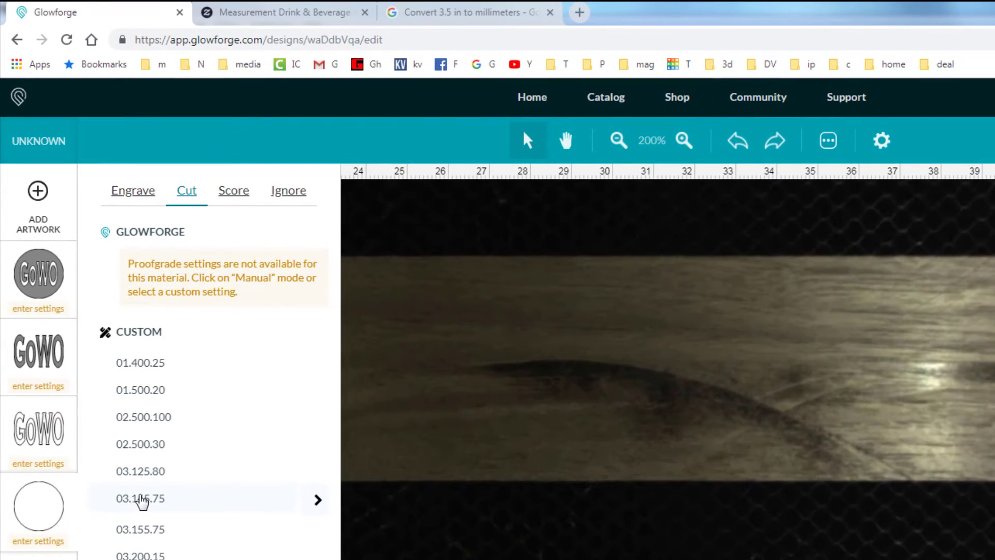
# Give the plain circle the 03.145.75 cut preset with a 3 mm focus height
pyautogui.click(141, 502)
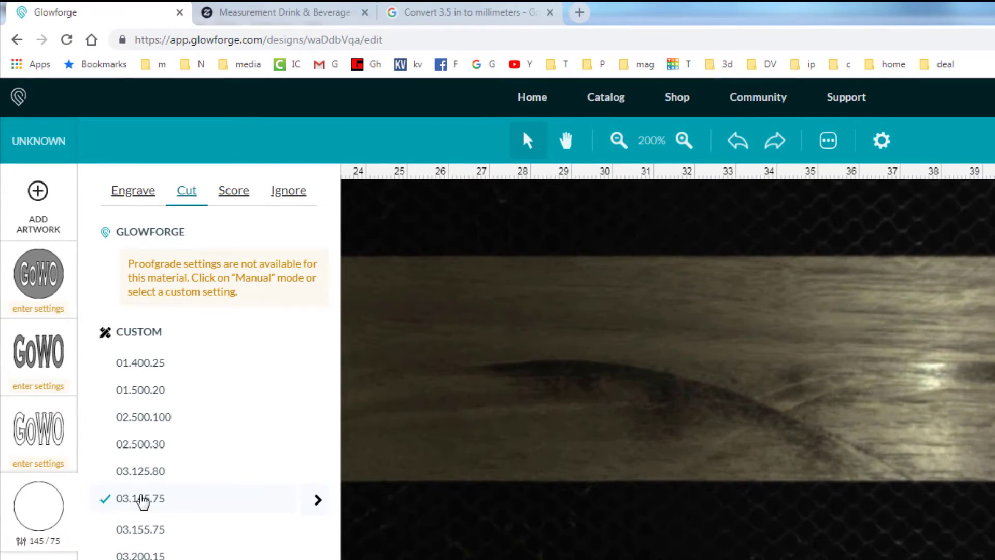
pyautogui.click(314, 500)
pyautogui.click(289, 399)
pyautogui.write('3')
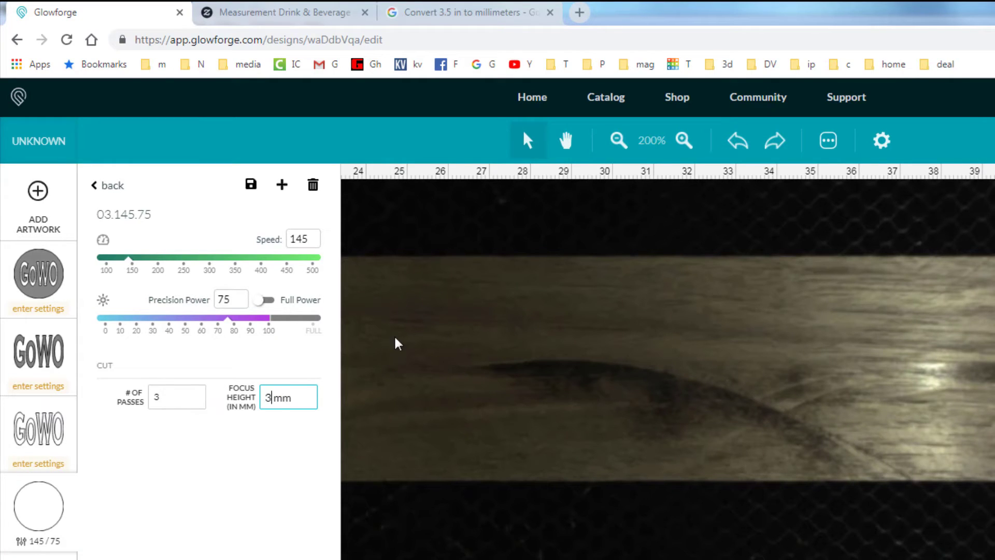
pyautogui.click(433, 253)
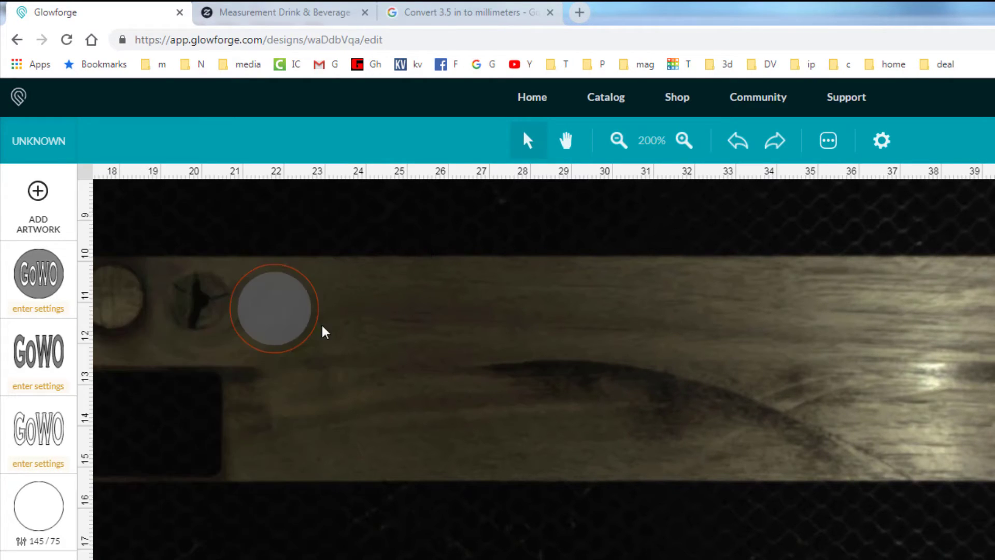
pyautogui.click(281, 325)
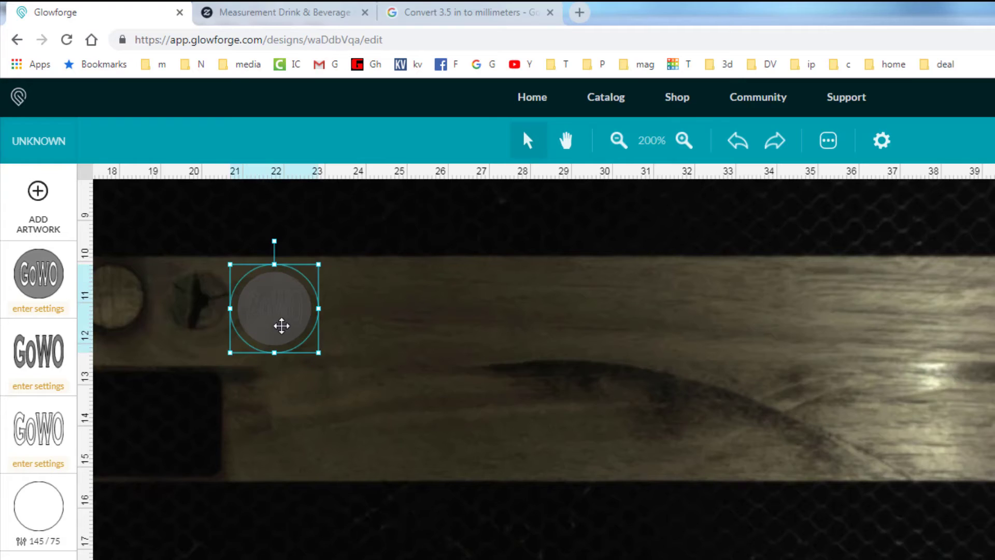
# Set the outline GoWO to preset 01.500.20 with power 10 and 3 mm focus height
pyautogui.click(73, 437)
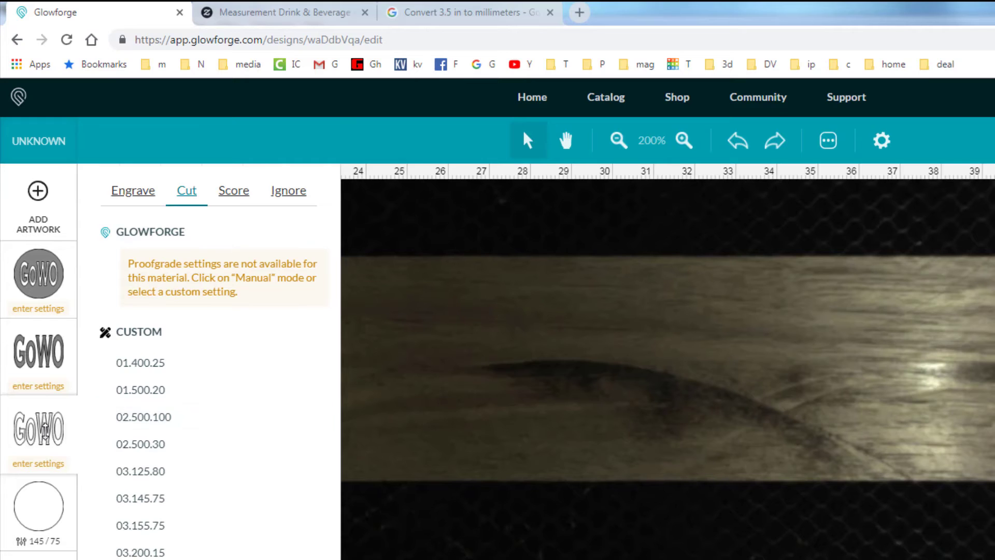
pyautogui.click(45, 426)
pyautogui.click(54, 469)
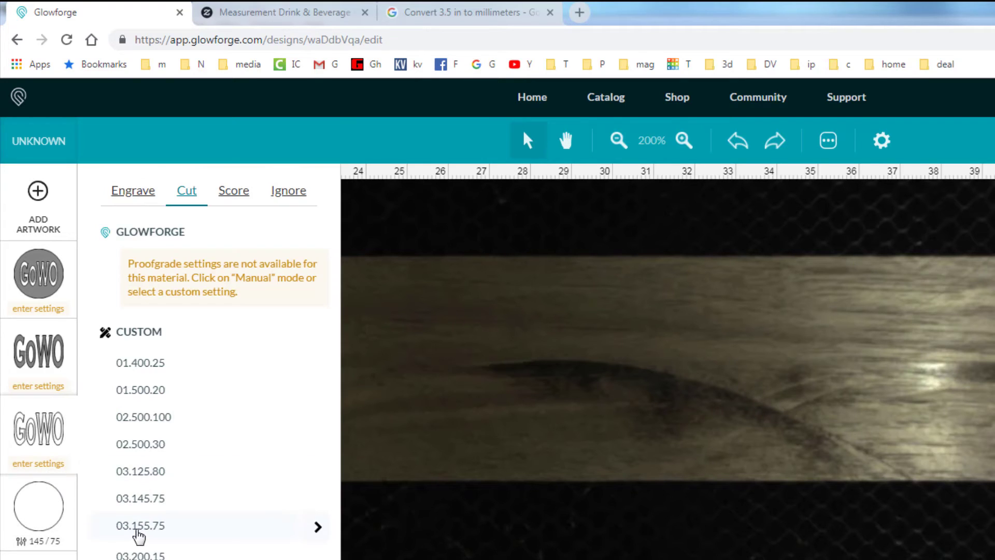
pyautogui.click(149, 393)
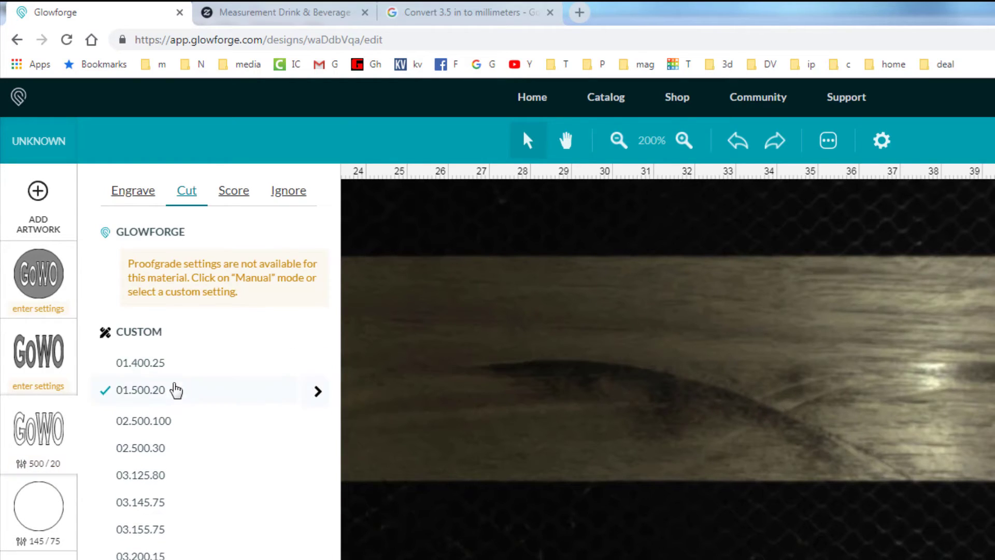
pyautogui.click(317, 394)
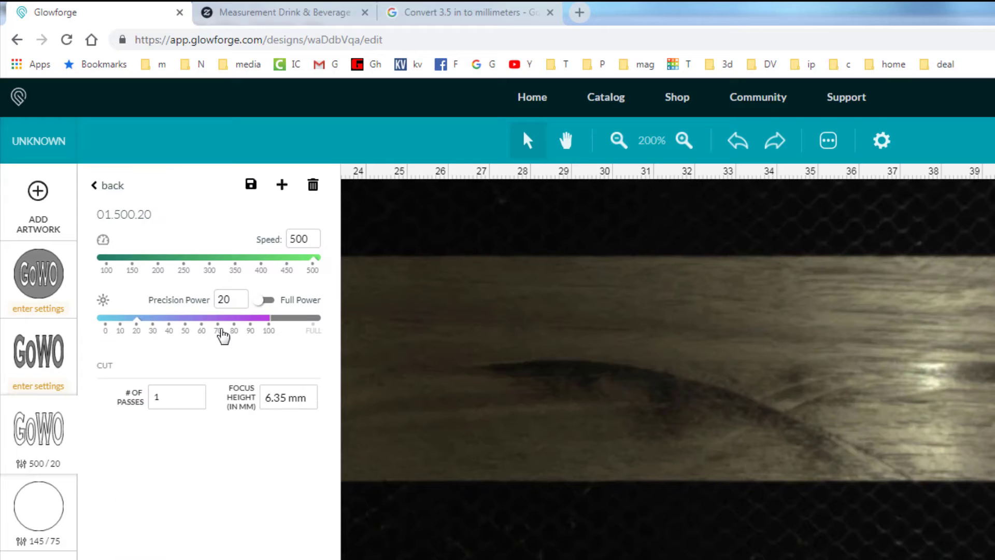
pyautogui.moveTo(224, 300); pyautogui.dragTo(165, 305)
pyautogui.write('1')
pyautogui.doubleClick(287, 402)
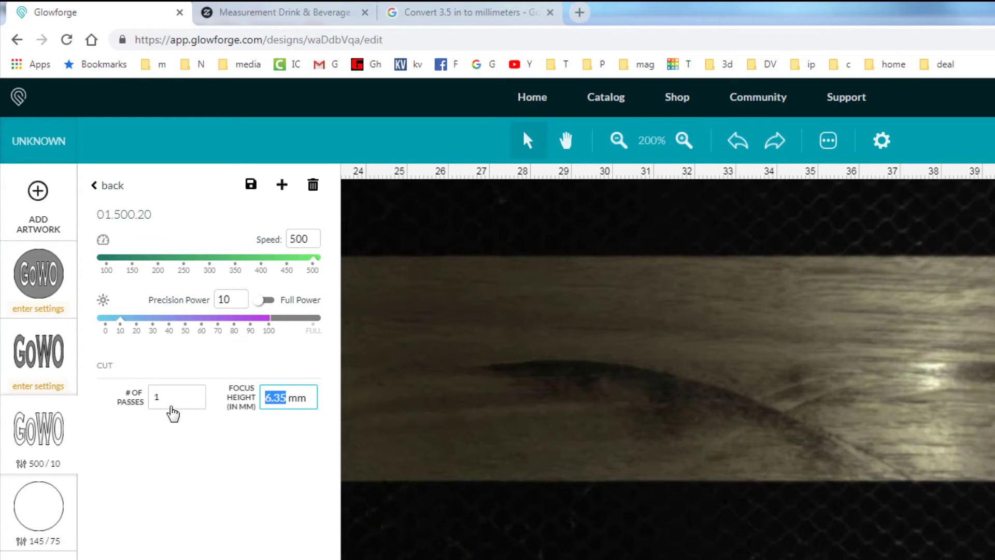
pyautogui.write('3')
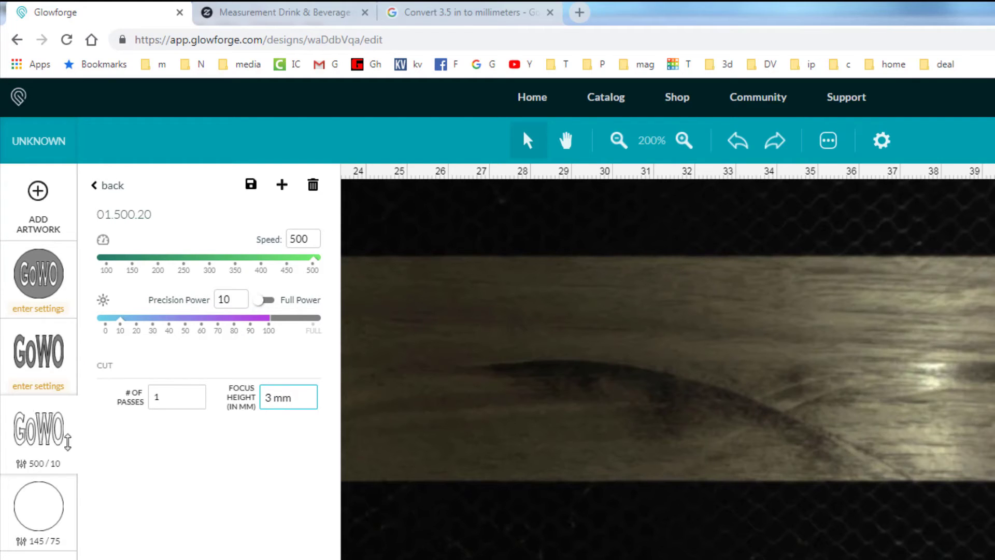
pyautogui.click(239, 537)
pyautogui.click(62, 371)
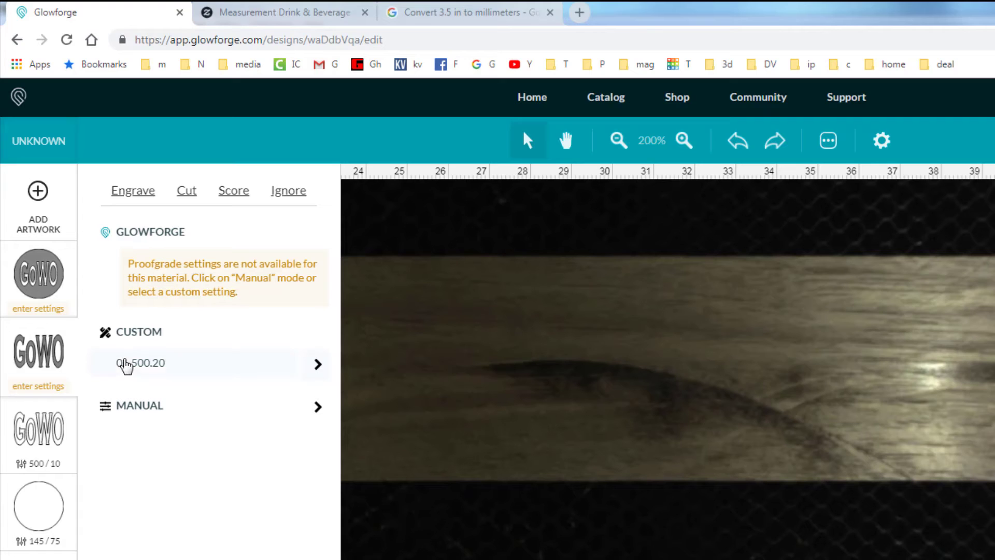
# Apply the Engrave 01.500.20 preset to both the bold GoWO and the GoWO circle
pyautogui.click(126, 365)
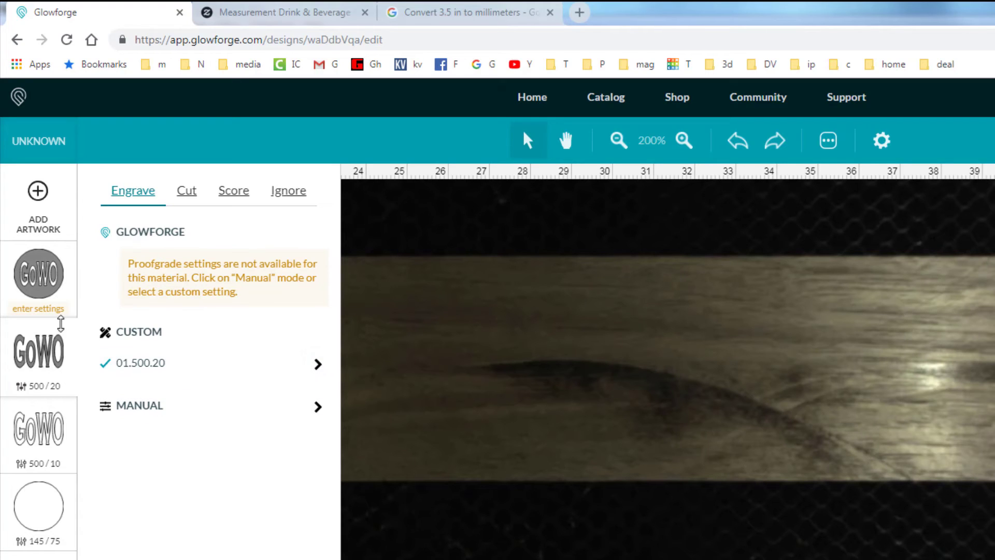
pyautogui.click(52, 308)
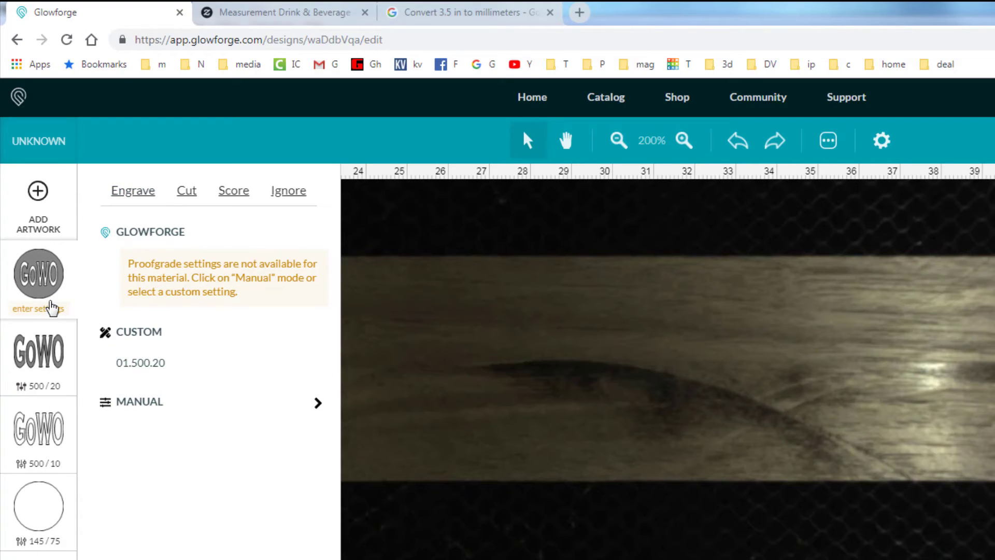
pyautogui.click(52, 309)
pyautogui.click(56, 310)
pyautogui.click(171, 367)
pyautogui.click(319, 365)
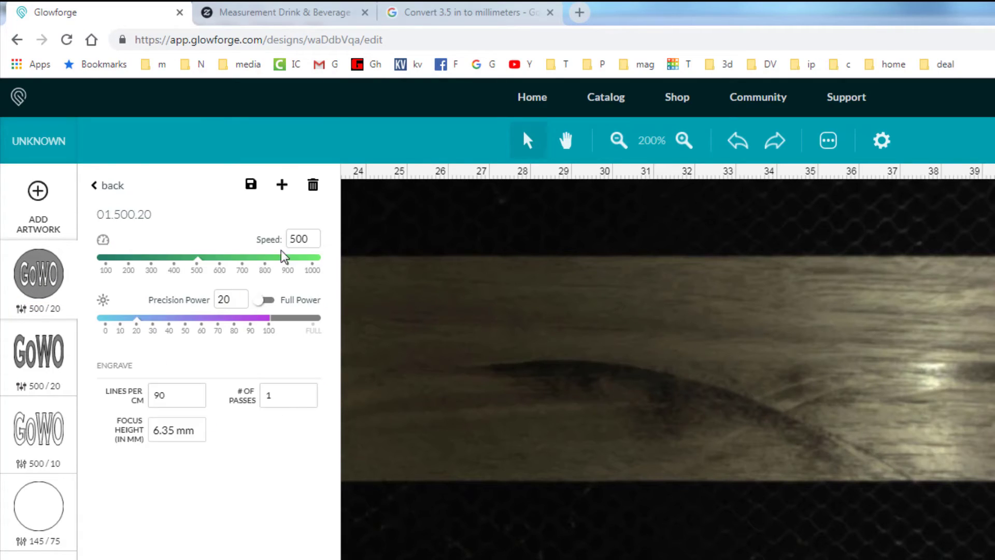
# Set the GoWO circle engrave to speed 400, power 25, 180 lines/cm, 3 mm focus
pyautogui.moveTo(296, 239); pyautogui.dragTo(270, 244)
pyautogui.write('4')
pyautogui.moveTo(234, 302); pyautogui.dragTo(188, 306)
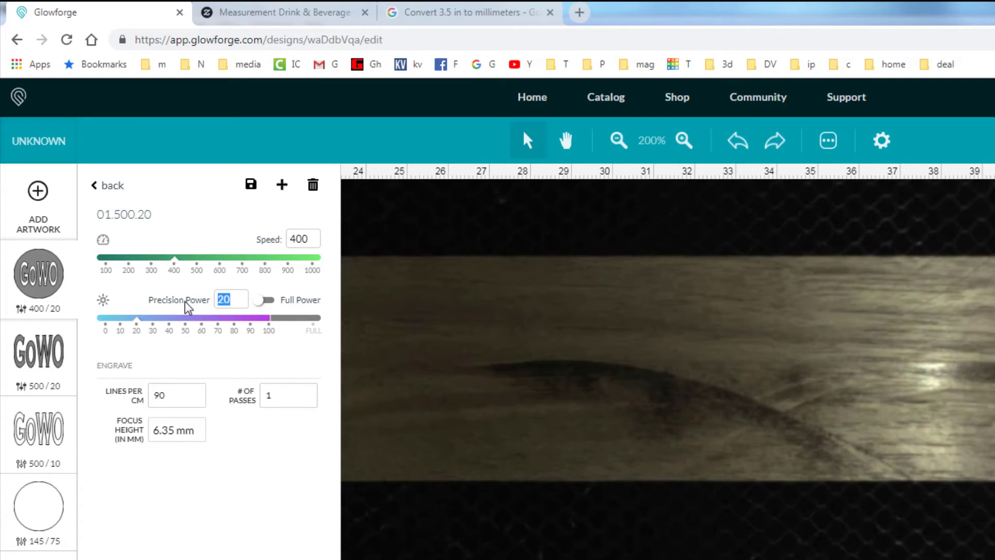
pyautogui.write('25')
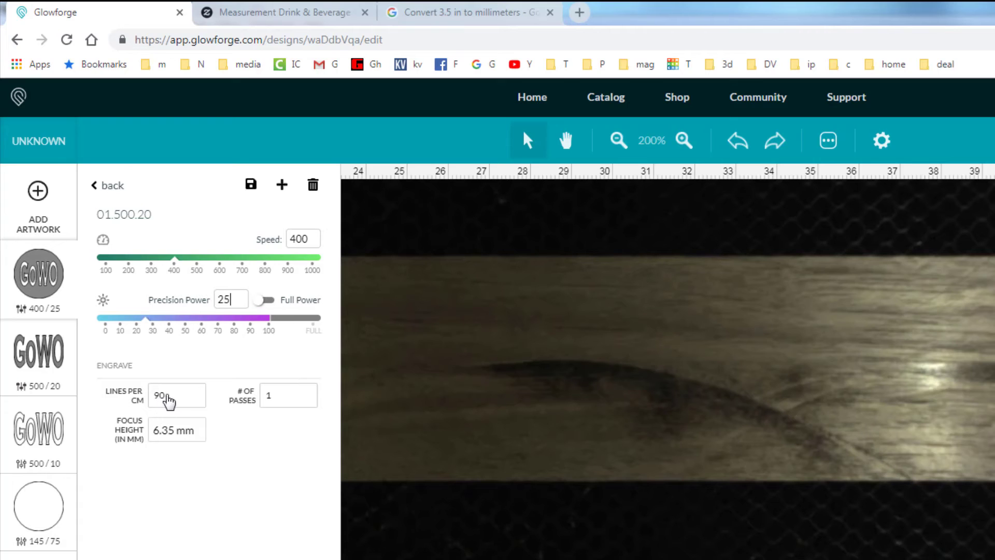
pyautogui.click(170, 401)
pyautogui.scroll(-3, 177, 468)
pyautogui.click(188, 498)
pyautogui.click(167, 431)
pyautogui.doubleClick(167, 432)
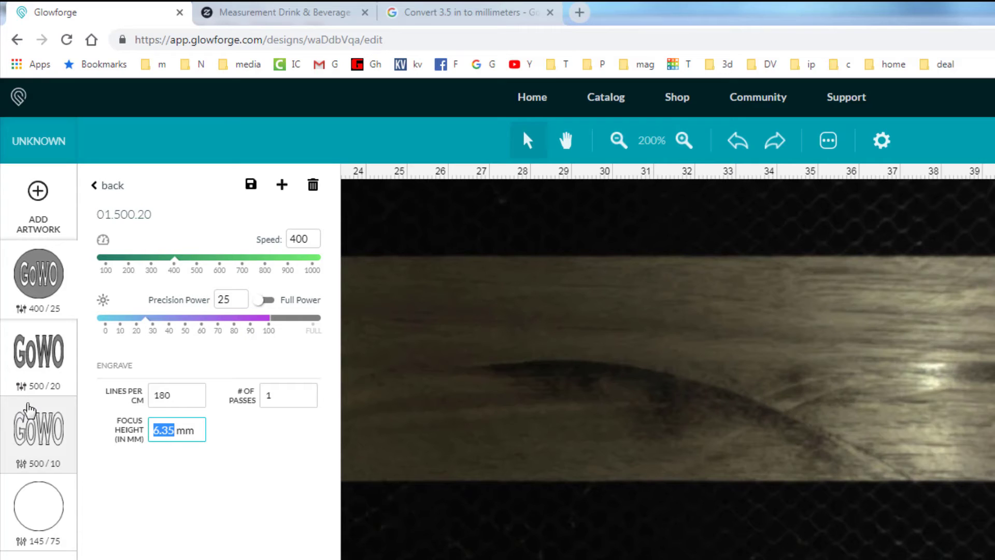
pyautogui.write('3')
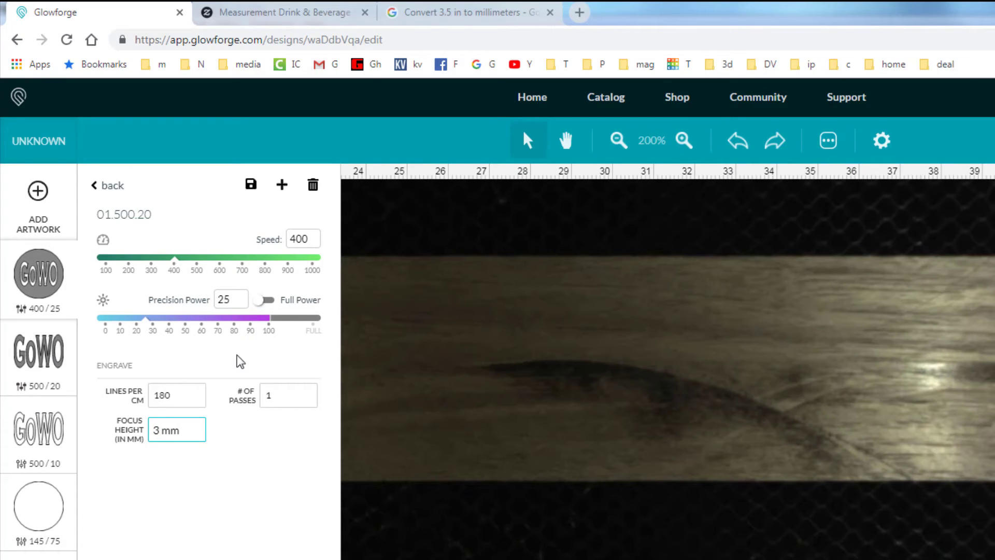
# Set the bold GoWO engrave's focus height to 3 mm and return to the bed
pyautogui.click(38, 352)
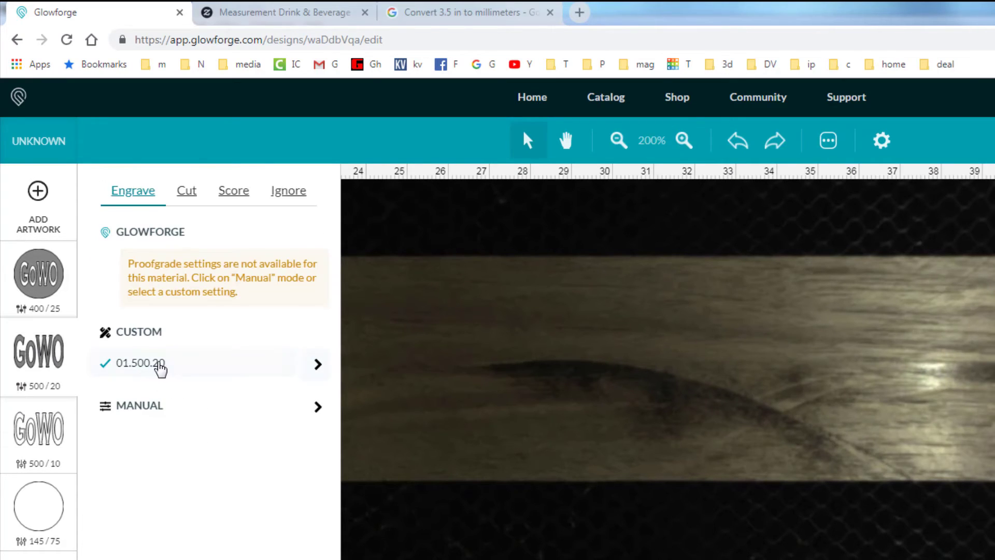
pyautogui.click(317, 364)
pyautogui.click(171, 429)
pyautogui.doubleClick(167, 430)
pyautogui.write('3')
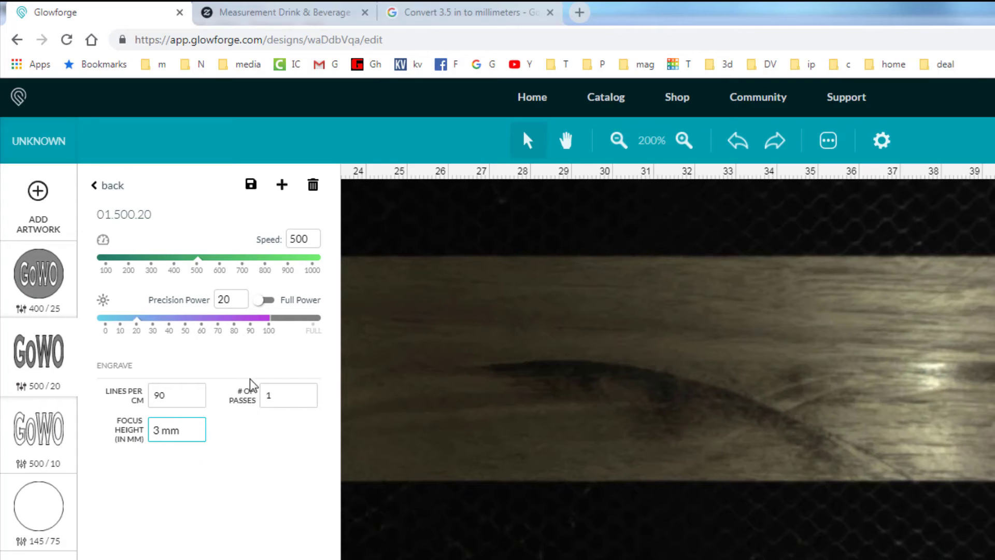
pyautogui.click(733, 280)
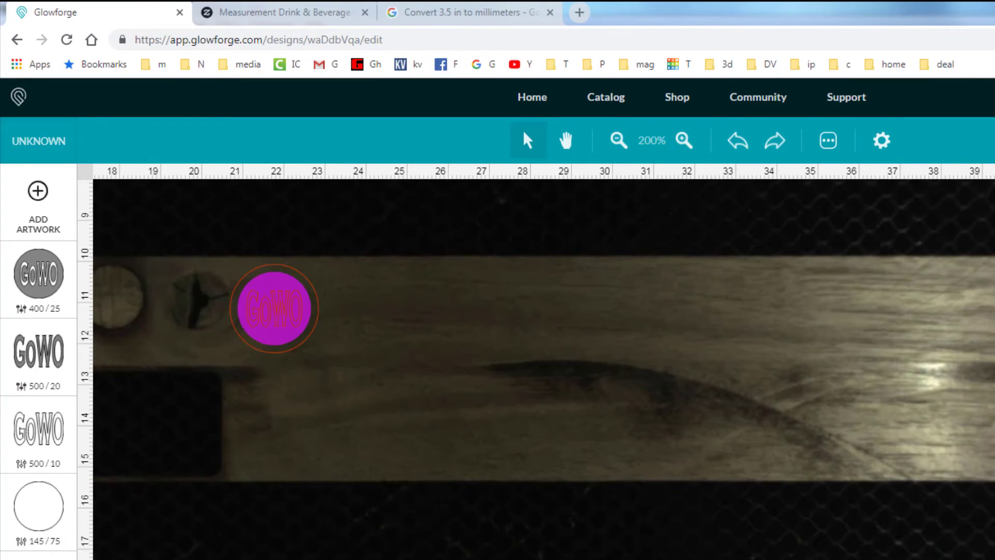